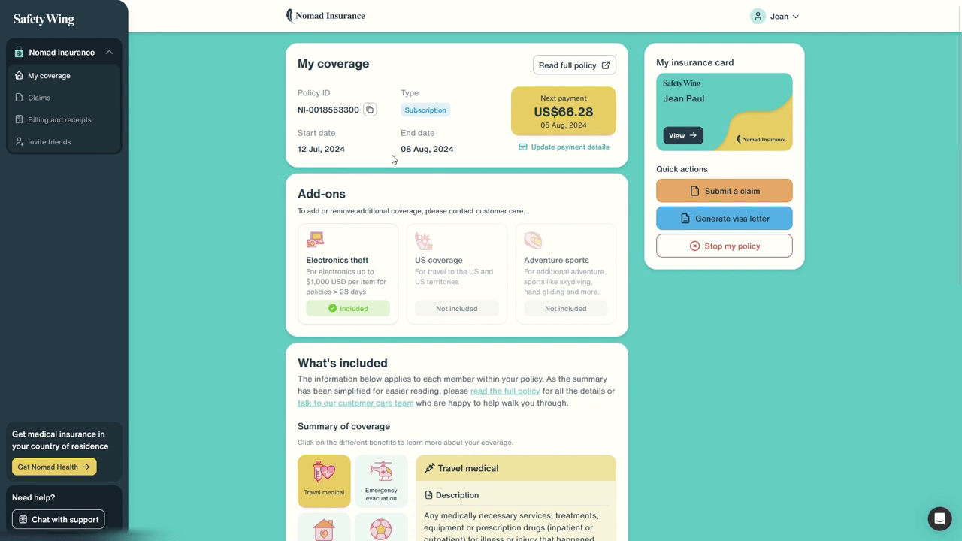
# Step: Start submitting a new insurance claim and choose Medical as the benefit being claimed
pyautogui.moveTo(61, 96); pyautogui.dragTo(61, 95)
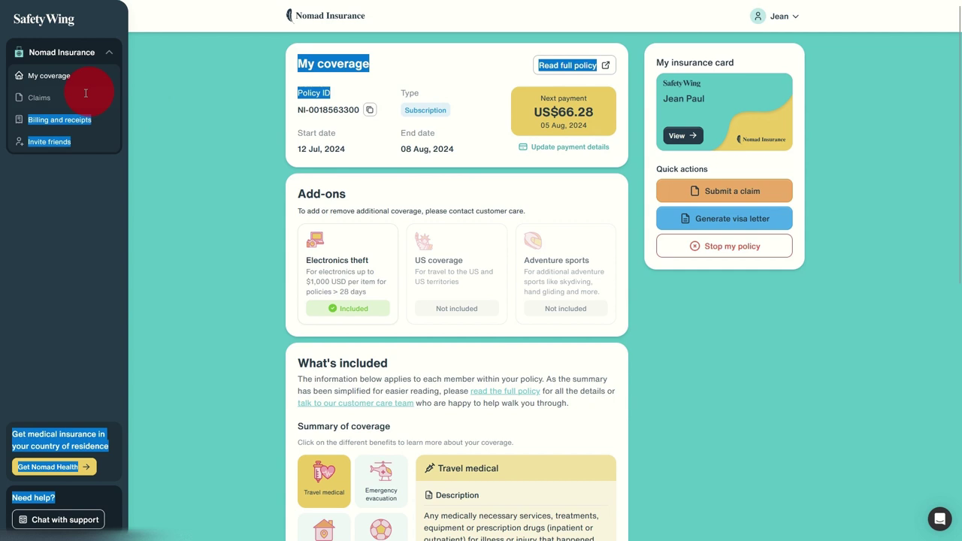
pyautogui.click(190, 98)
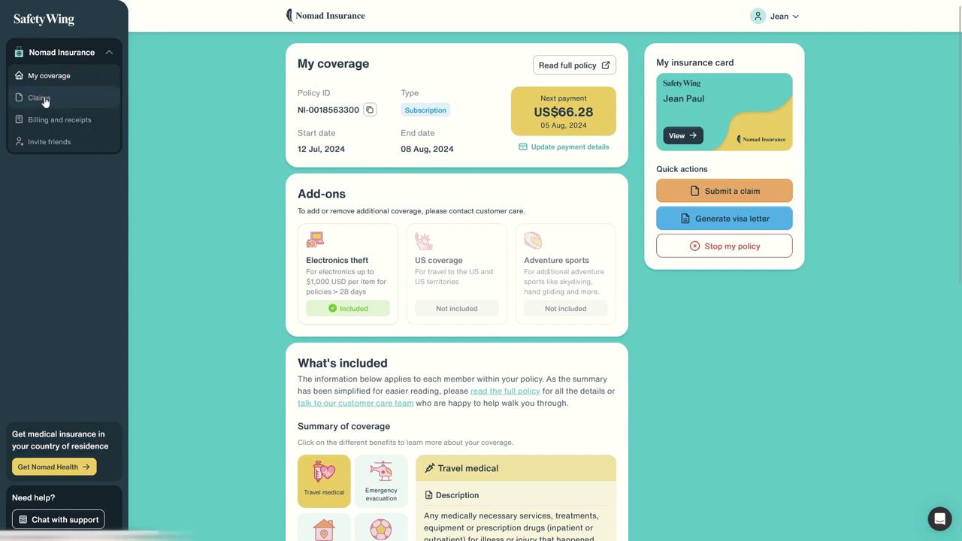
pyautogui.click(747, 190)
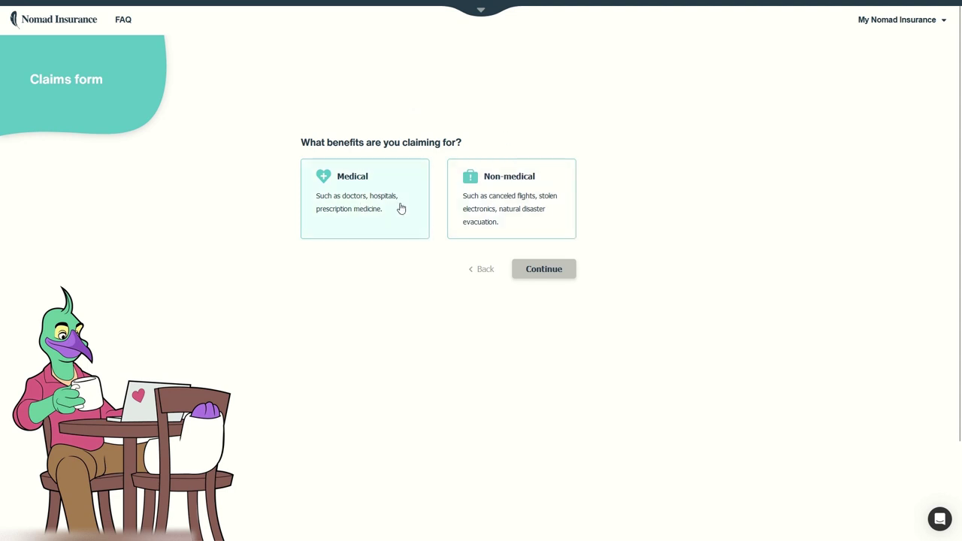
pyautogui.click(379, 184)
pyautogui.click(561, 275)
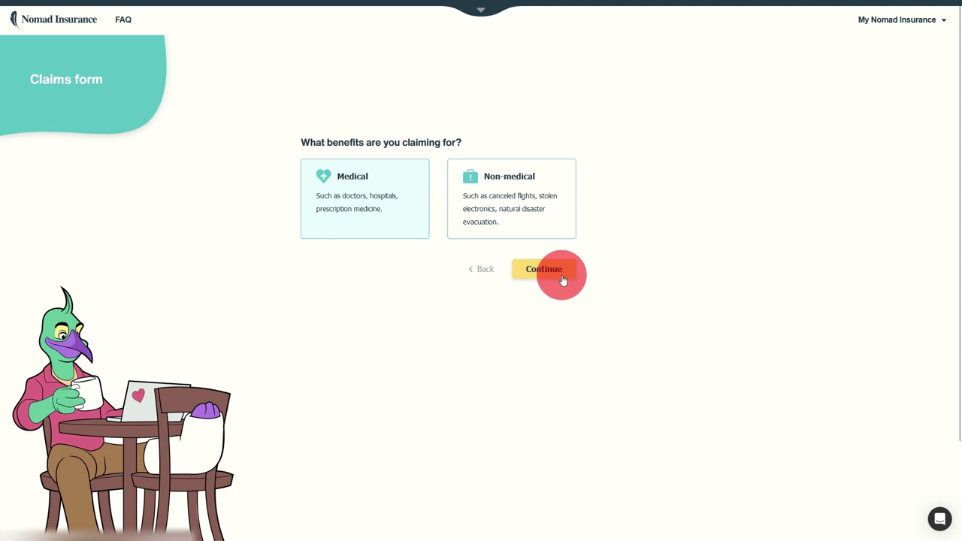
# Step: Set the first date of service to Jul 12, 2024
pyautogui.click(366, 217)
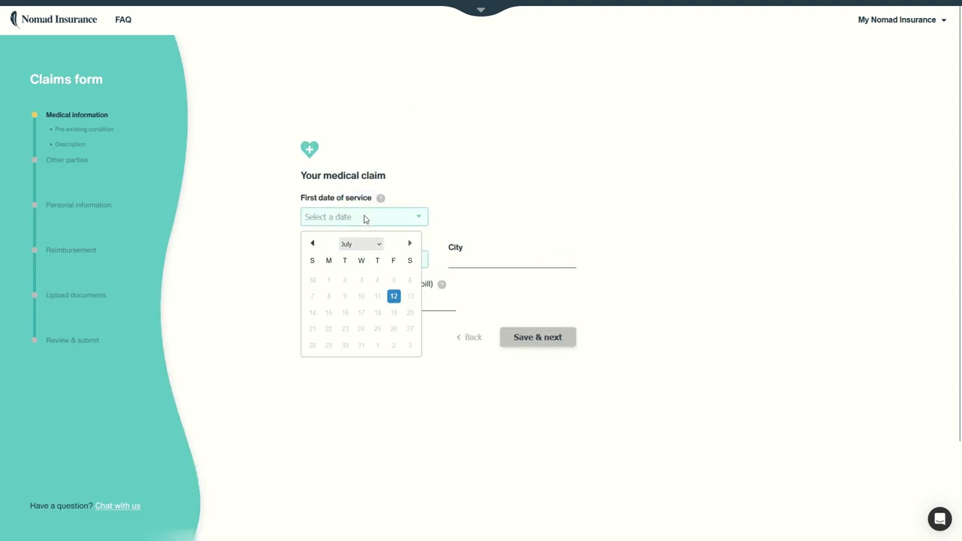
pyautogui.click(394, 297)
# Step: Set the country of the medical claim to Ghana
pyautogui.click(362, 260)
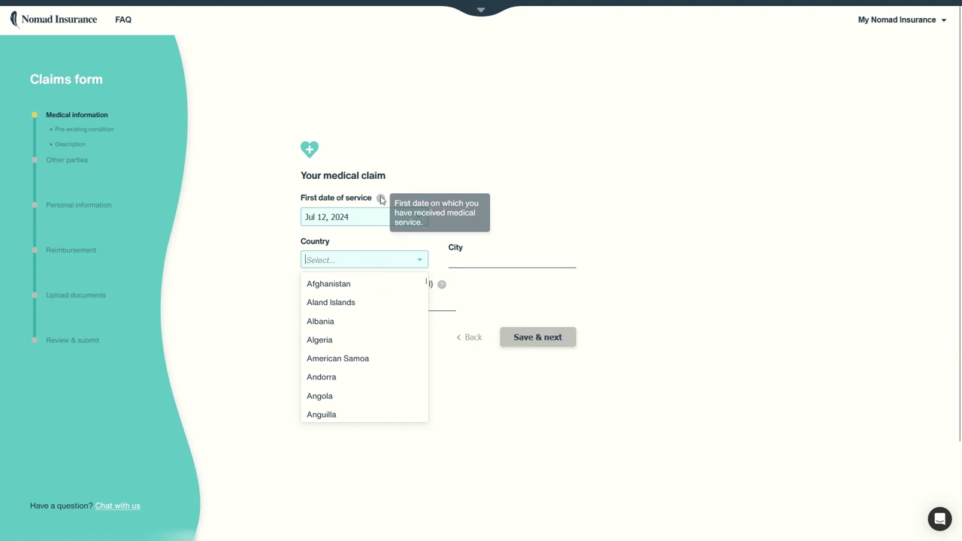
pyautogui.scroll(-20, 363, 338)
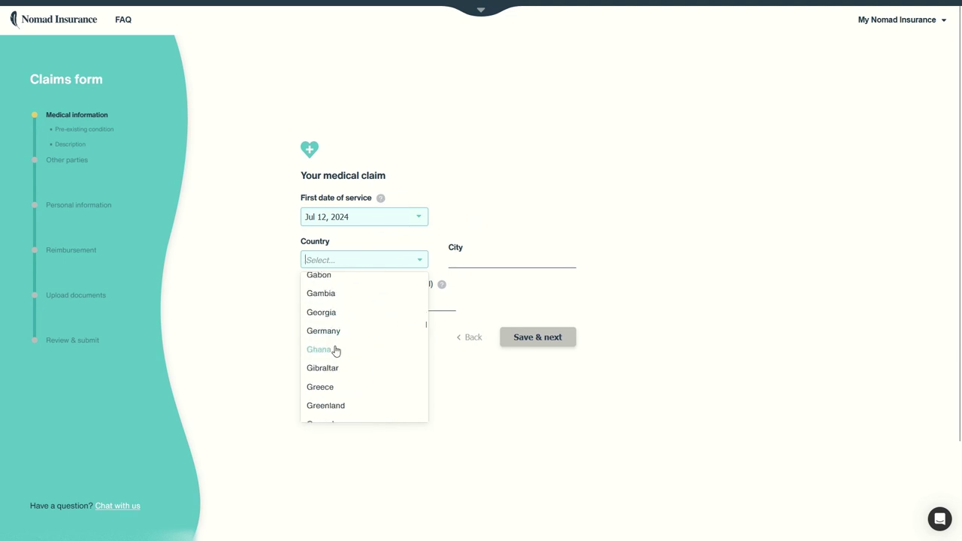
pyautogui.click(337, 348)
pyautogui.click(468, 265)
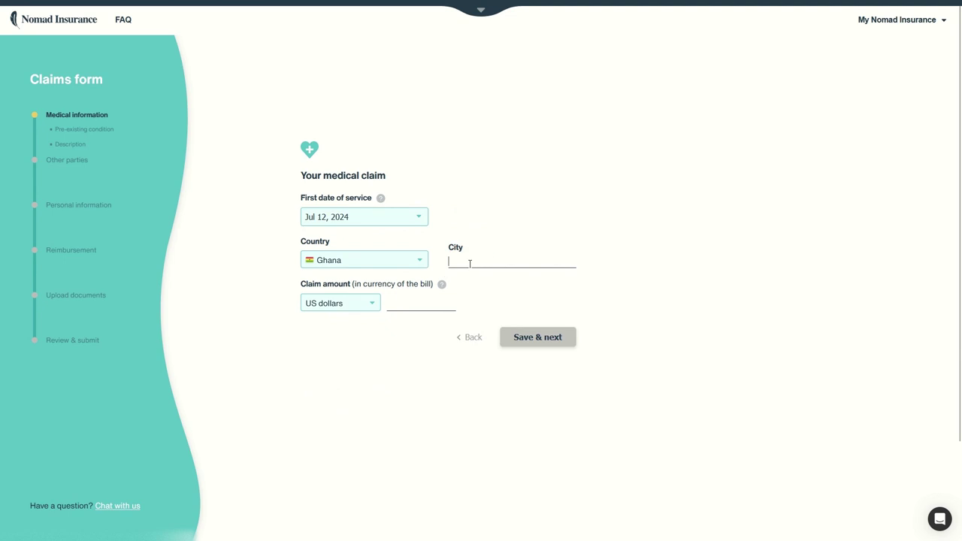
# Step: Set the country of the medical claim to Thailand and enter Bangkok as the city
pyautogui.click(384, 260)
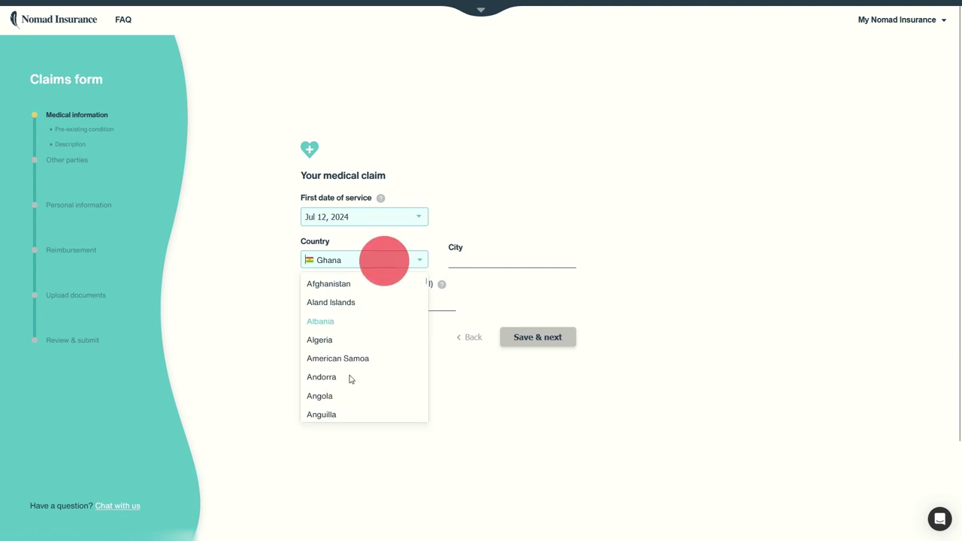
pyautogui.scroll(-6, 368, 324)
pyautogui.scroll(-10, 368, 334)
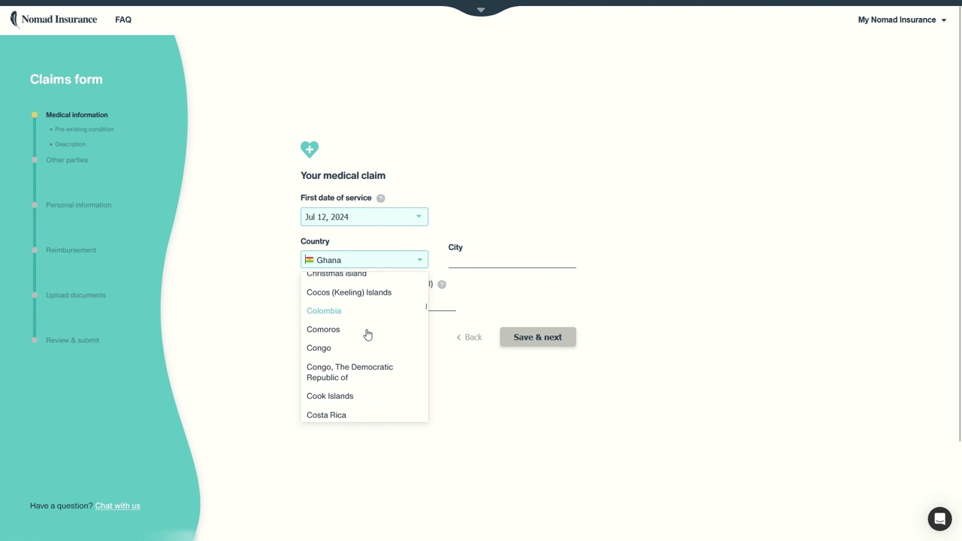
pyautogui.scroll(-12, 367, 334)
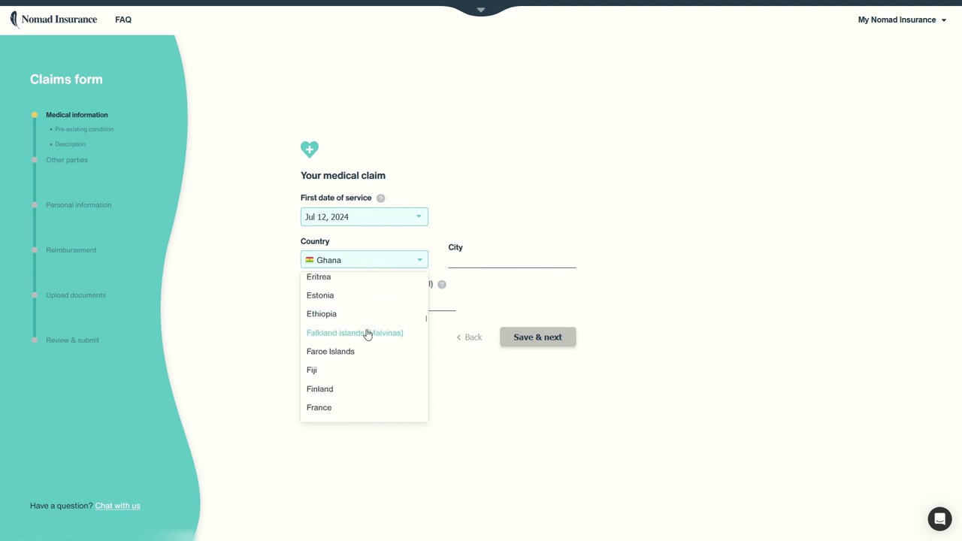
pyautogui.scroll(-15, 368, 336)
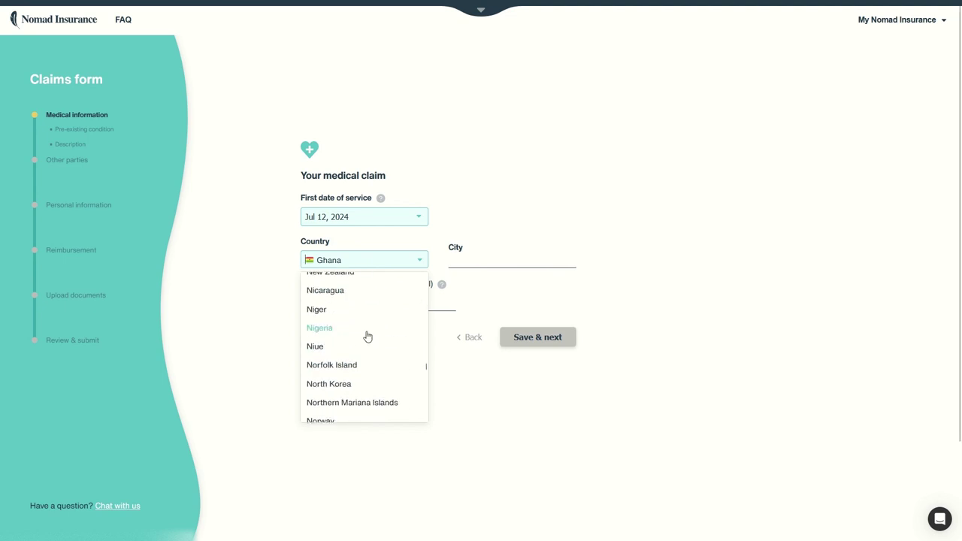
pyautogui.scroll(3, 344, 350)
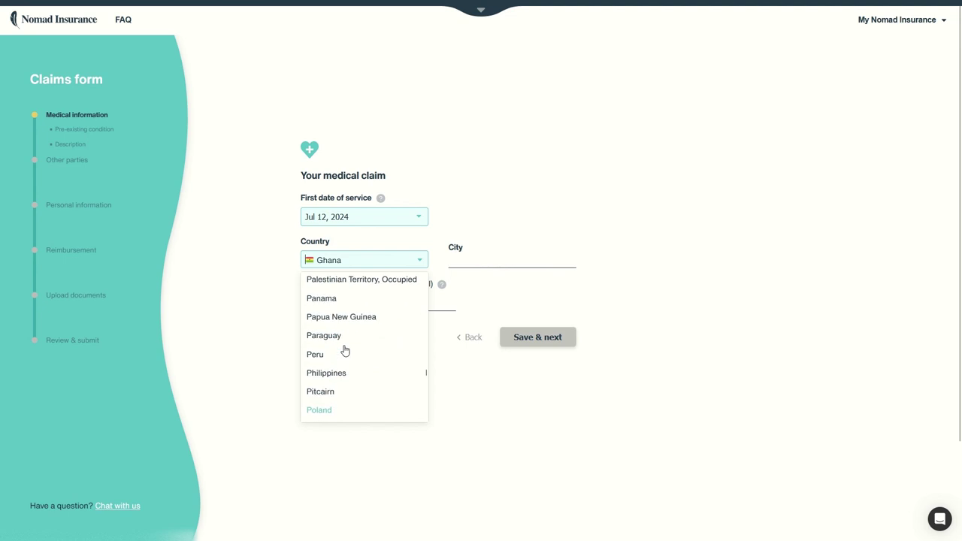
pyautogui.scroll(-15, 344, 351)
pyautogui.scroll(-15, 345, 352)
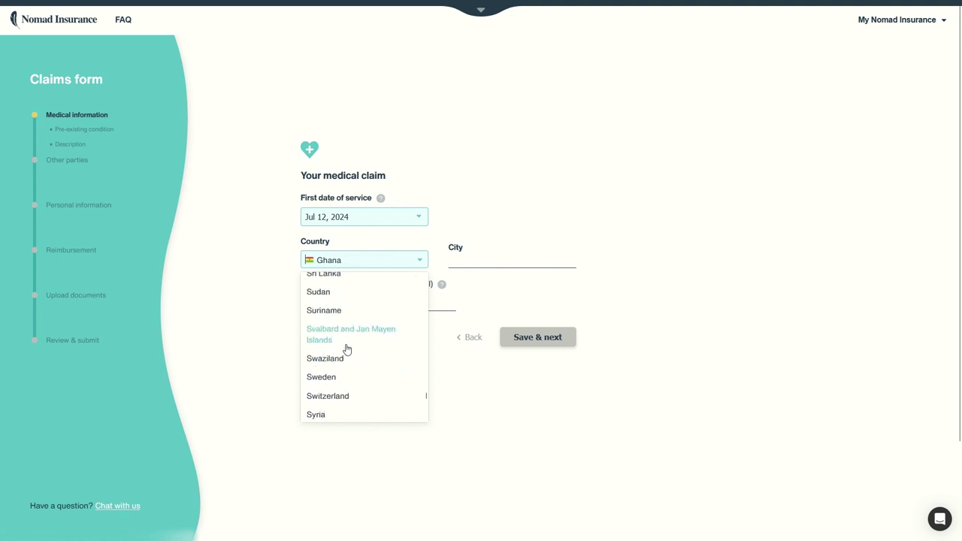
pyautogui.scroll(5, 339, 356)
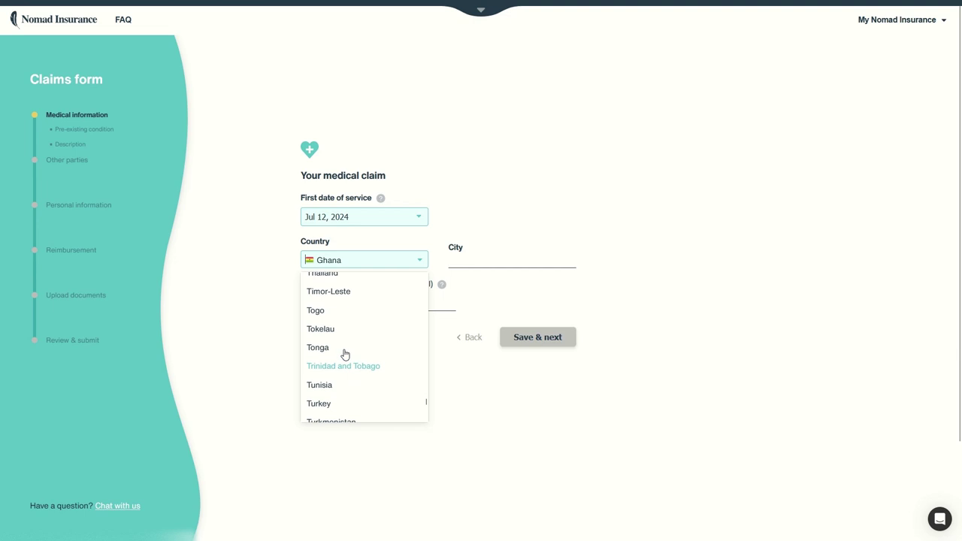
pyautogui.click(330, 351)
pyautogui.click(468, 257)
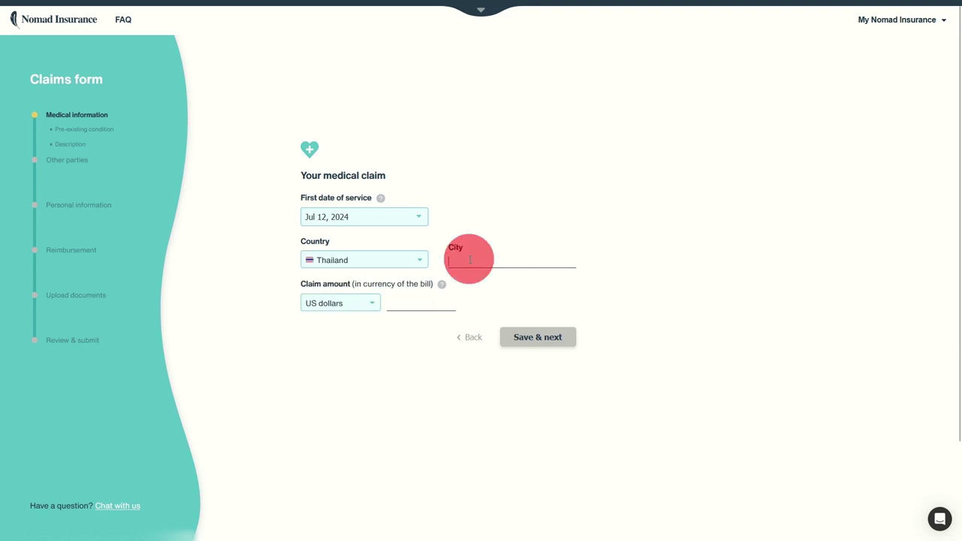
pyautogui.write('Bangkok')
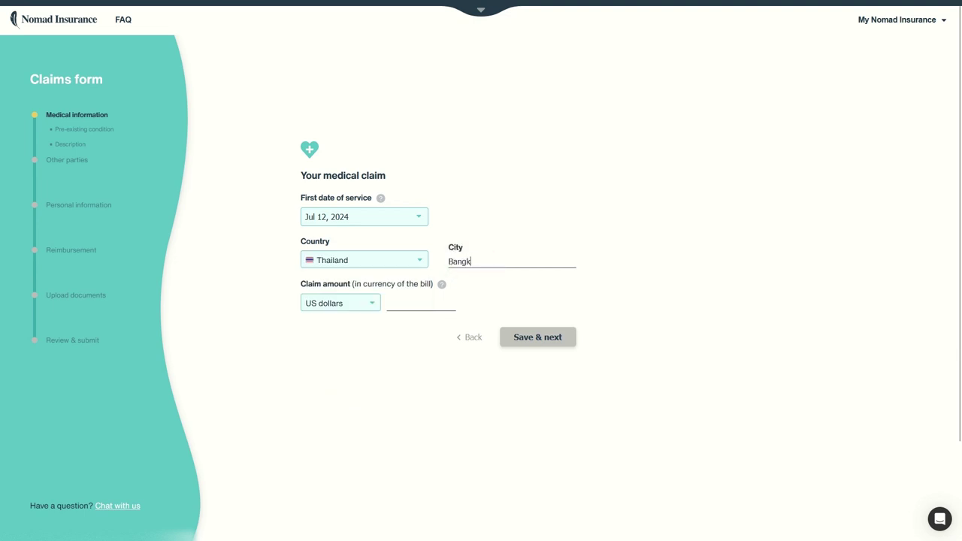
# Step: Set the currency of the claim amount to Thai baht
pyautogui.click(413, 308)
pyautogui.moveTo(441, 285)
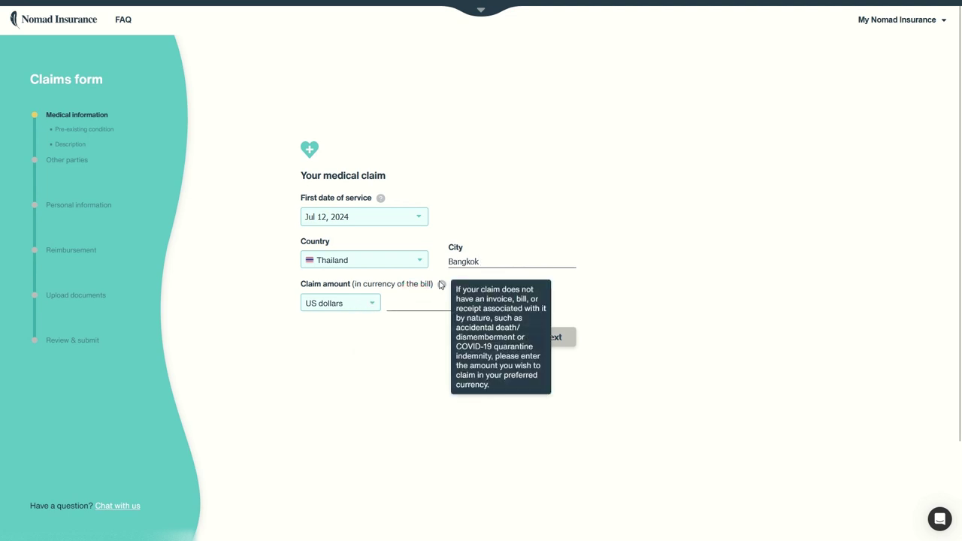
pyautogui.click(429, 305)
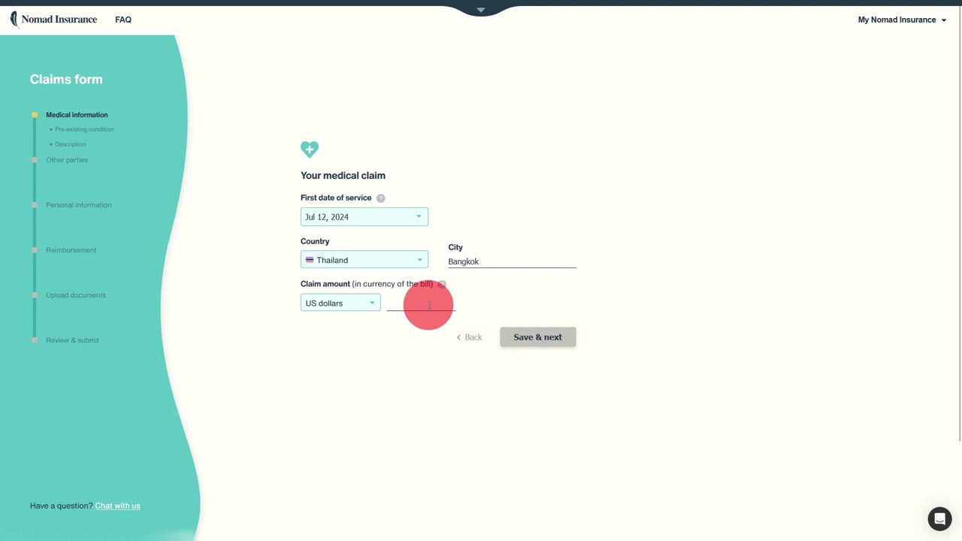
pyautogui.click(377, 304)
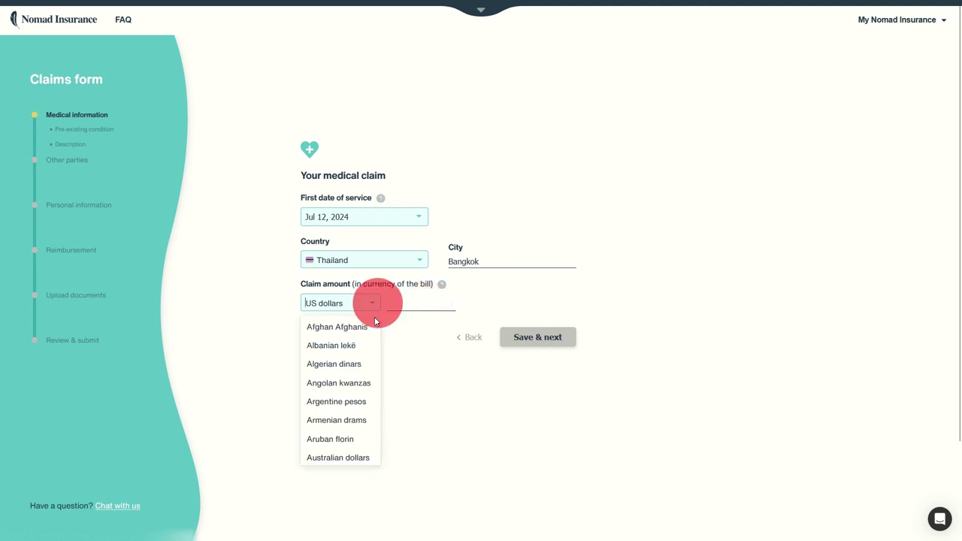
pyautogui.scroll(-5, 361, 358)
pyautogui.scroll(-20, 361, 358)
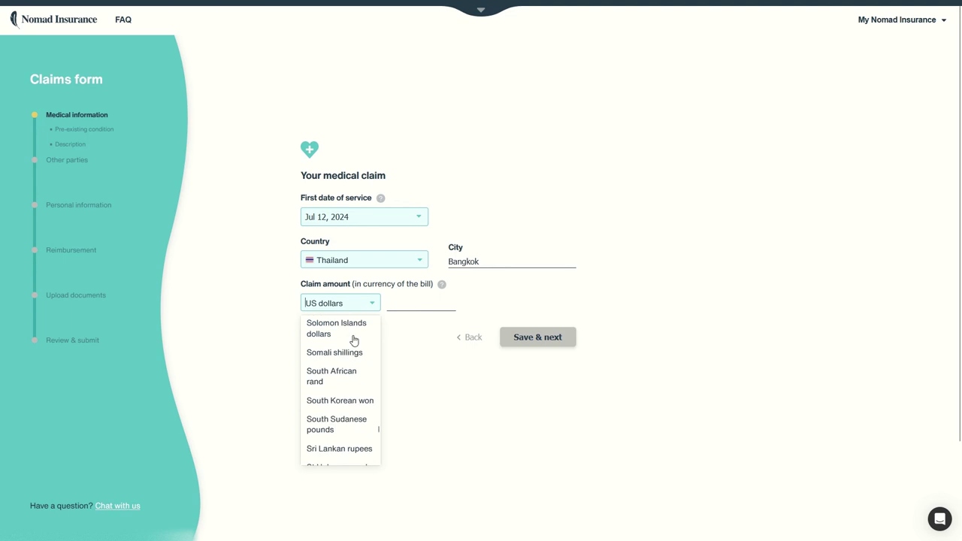
pyautogui.scroll(-3, 357, 364)
pyautogui.scroll(6, 358, 366)
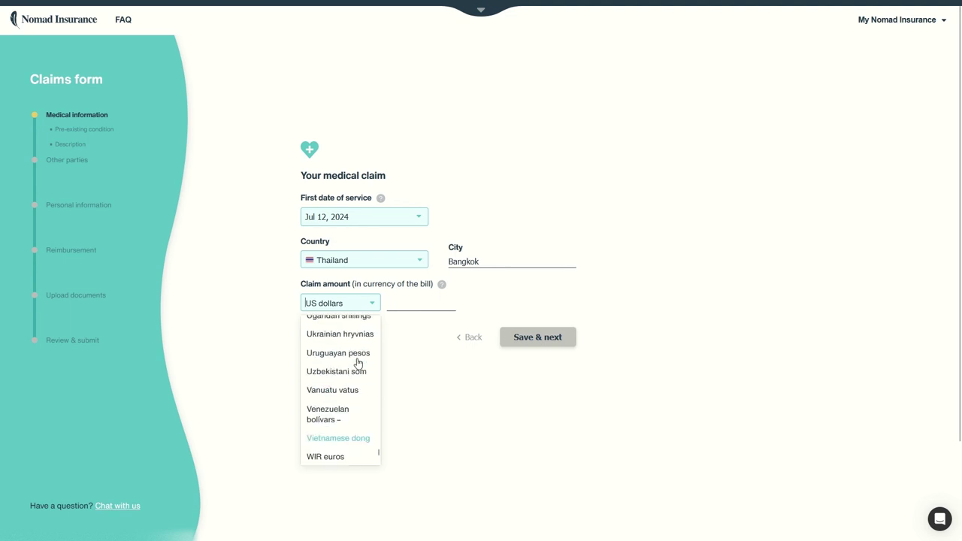
pyautogui.click(331, 354)
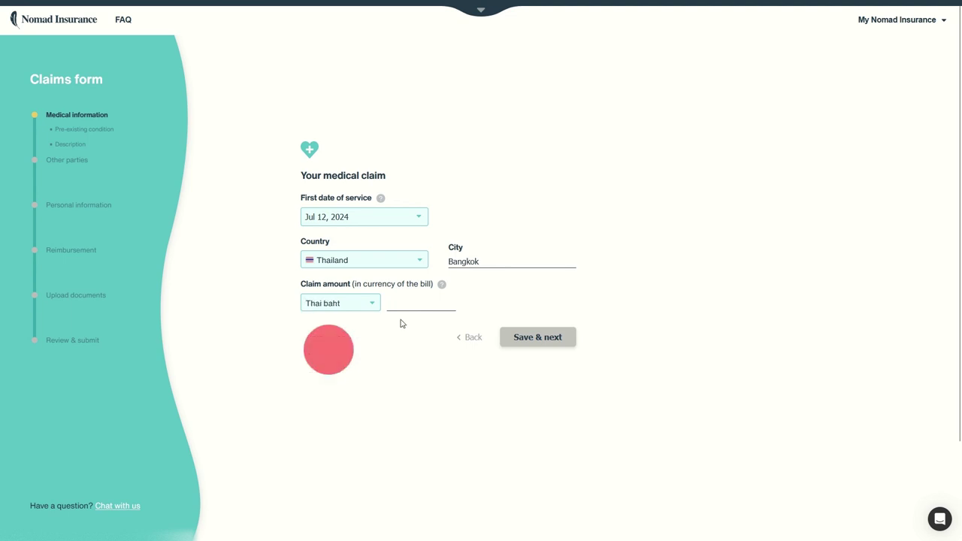
# Step: Enter a claim amount of 10,000 and save the medical claim details
pyautogui.click(403, 302)
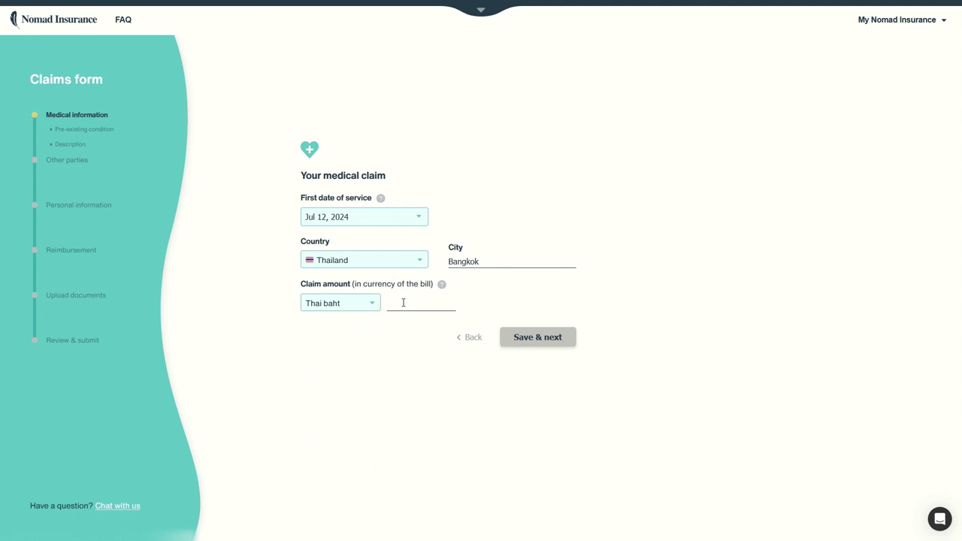
pyautogui.write('10')
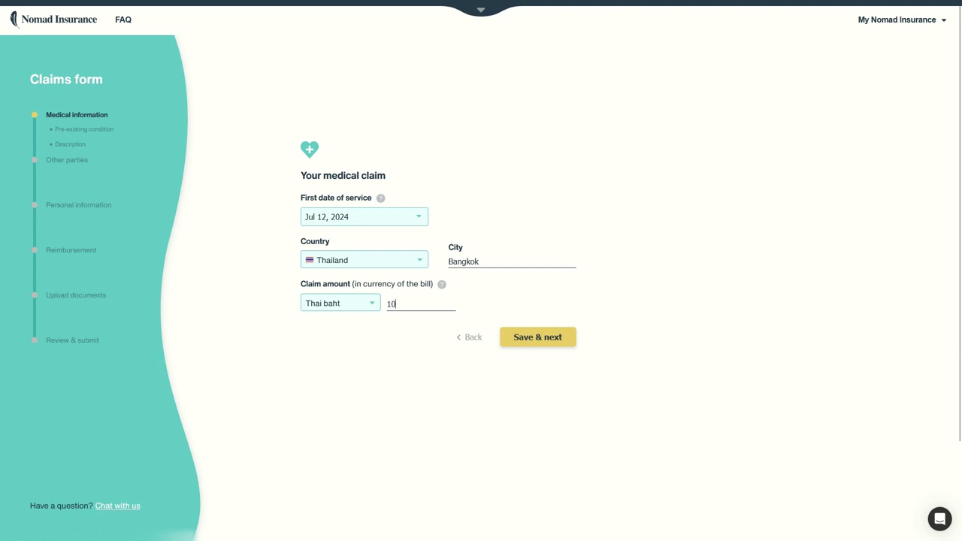
pyautogui.write(',000')
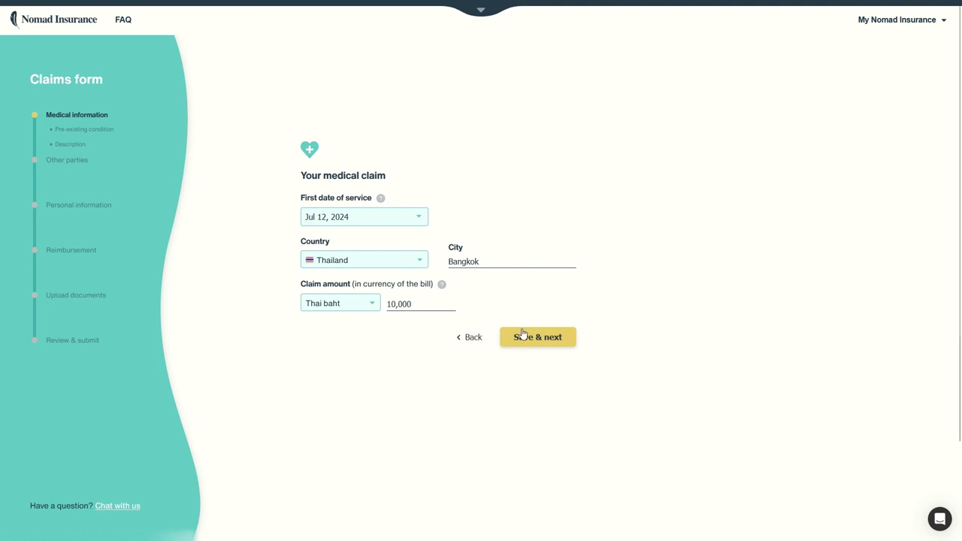
pyautogui.click(541, 340)
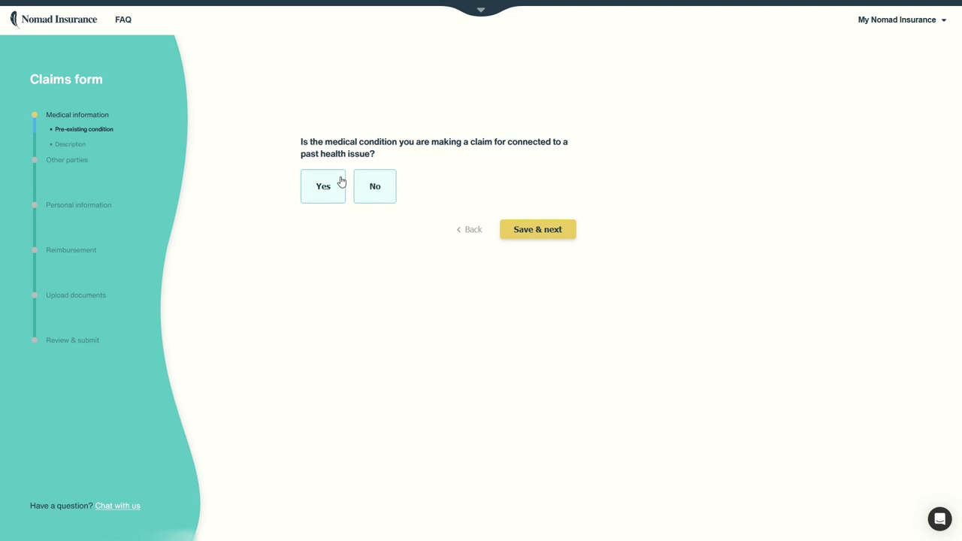
# Step: Answer No to the past health issue question and save "I broke my leg." as the description of what happened
pyautogui.click(380, 197)
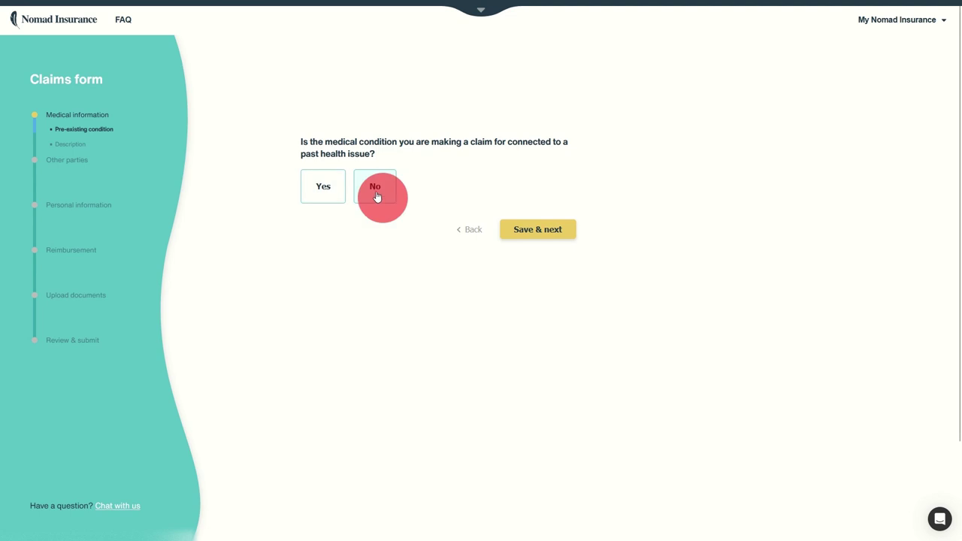
pyautogui.click(510, 229)
pyautogui.click(431, 179)
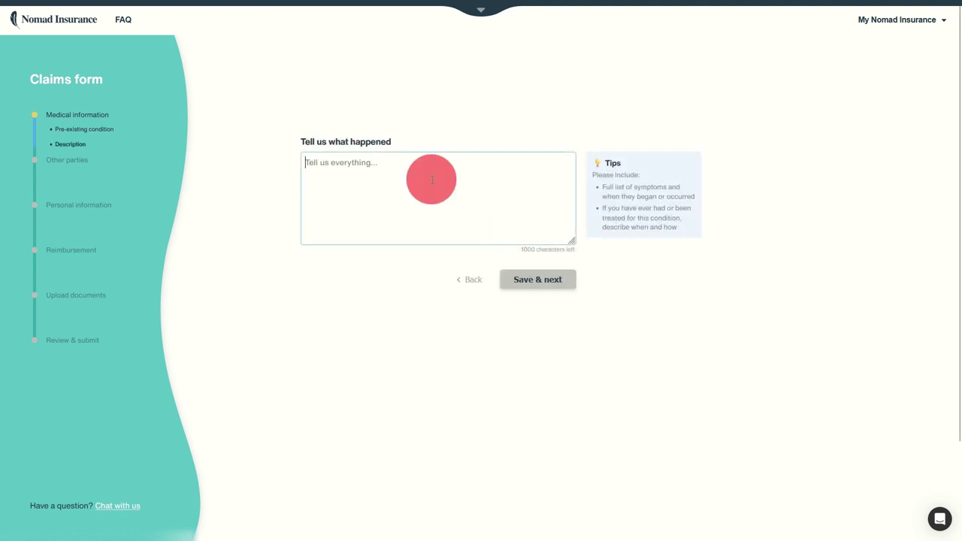
pyautogui.write('I brok')
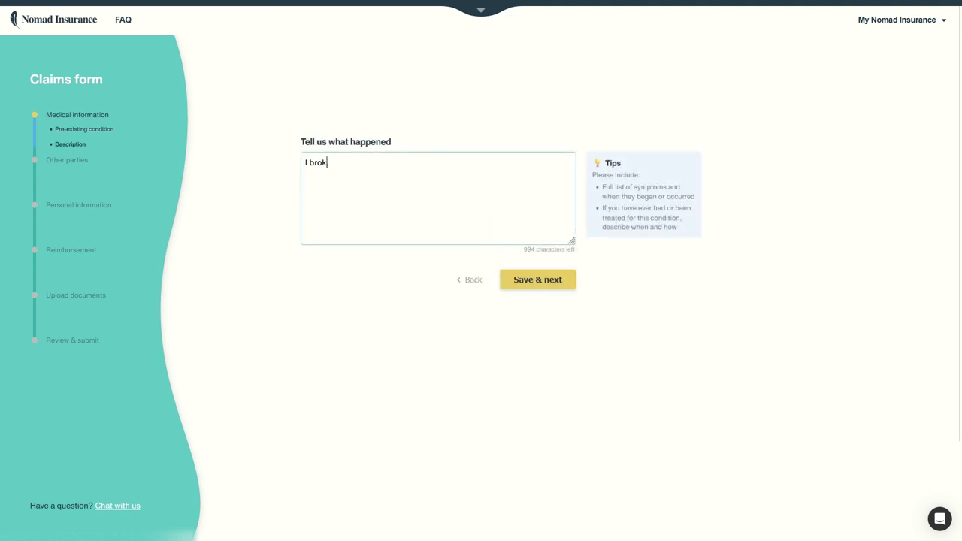
pyautogui.write('e my le')
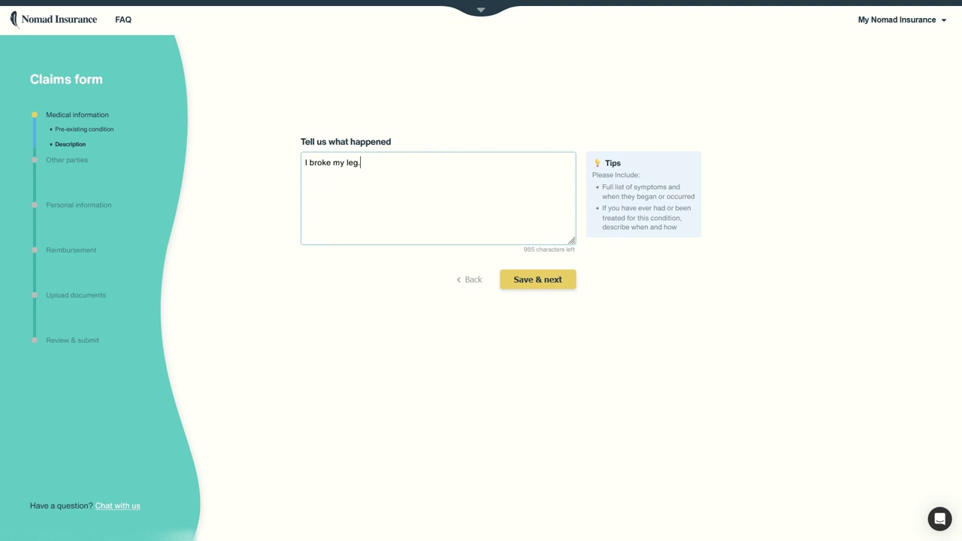
pyautogui.write('g.')
pyautogui.click(563, 276)
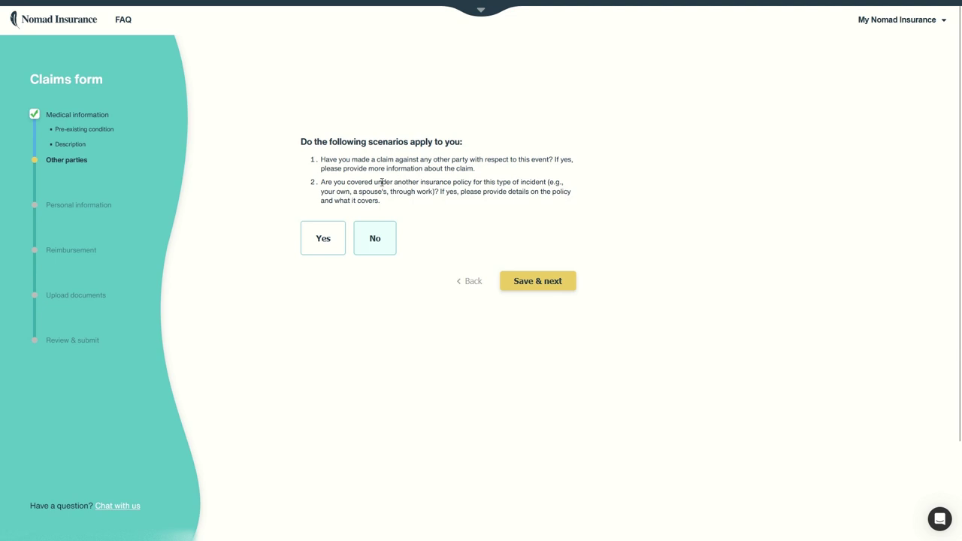
# Step: Answer No to the scenarios about claims against other parties and other insurance coverage, and save the answer
pyautogui.click(376, 241)
pyautogui.click(551, 281)
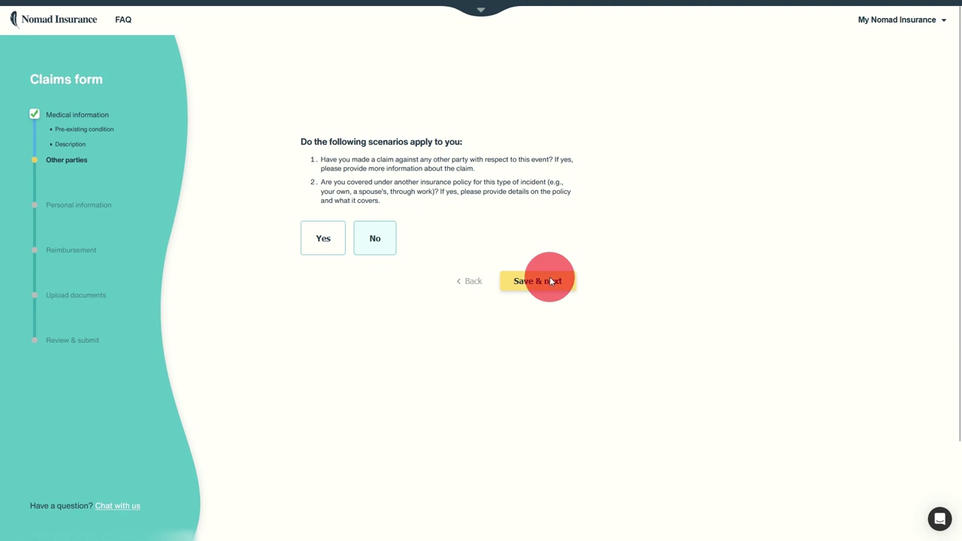
# Step: Enter the claimant's passport or national identification number and save the personal information
pyautogui.click(345, 185)
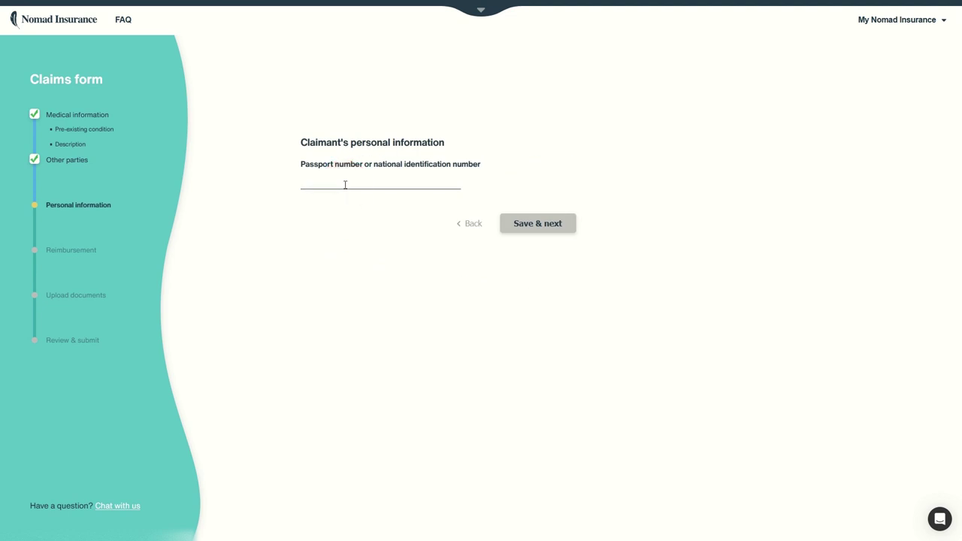
pyautogui.write('A')
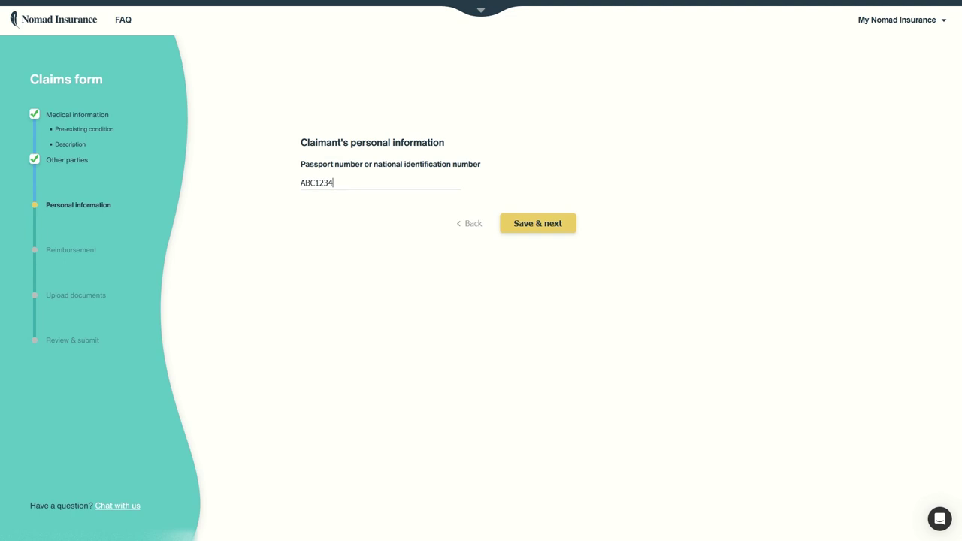
pyautogui.write('BC')
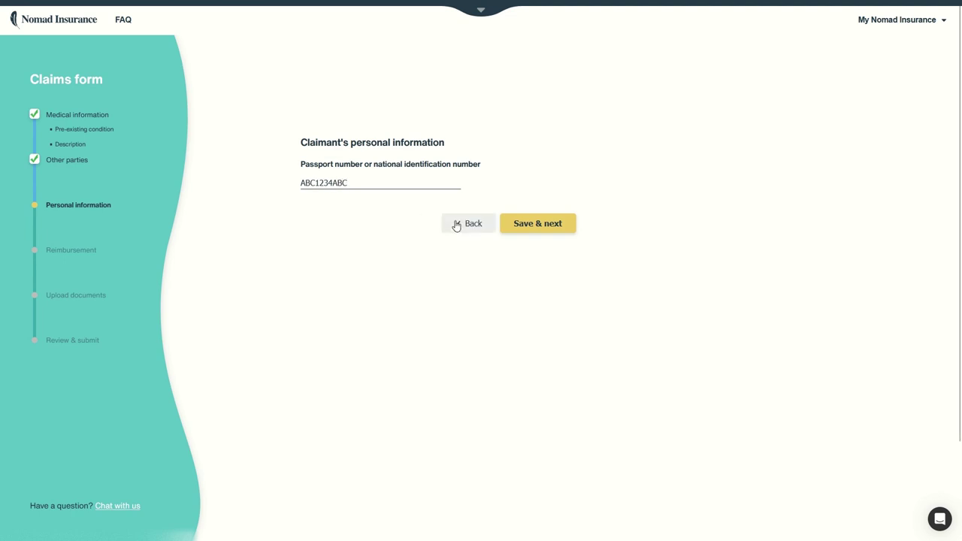
pyautogui.click(540, 224)
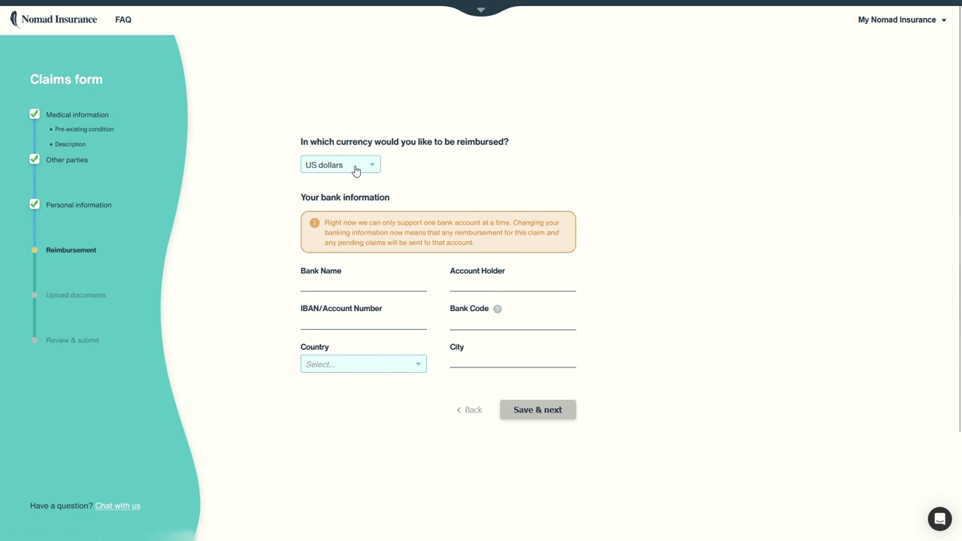
# Step: Set the country in the reimbursement bank information to Poland
pyautogui.click(351, 367)
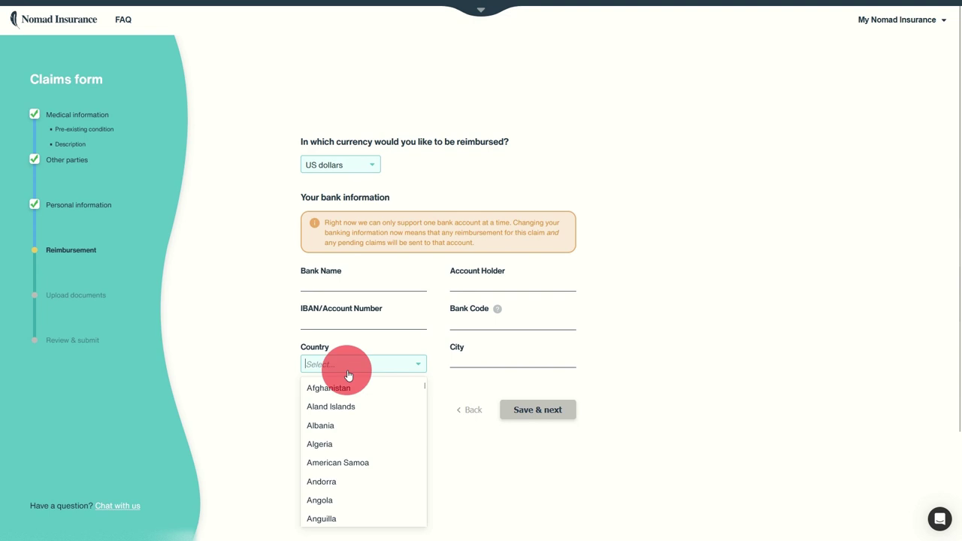
pyautogui.scroll(-20, 360, 399)
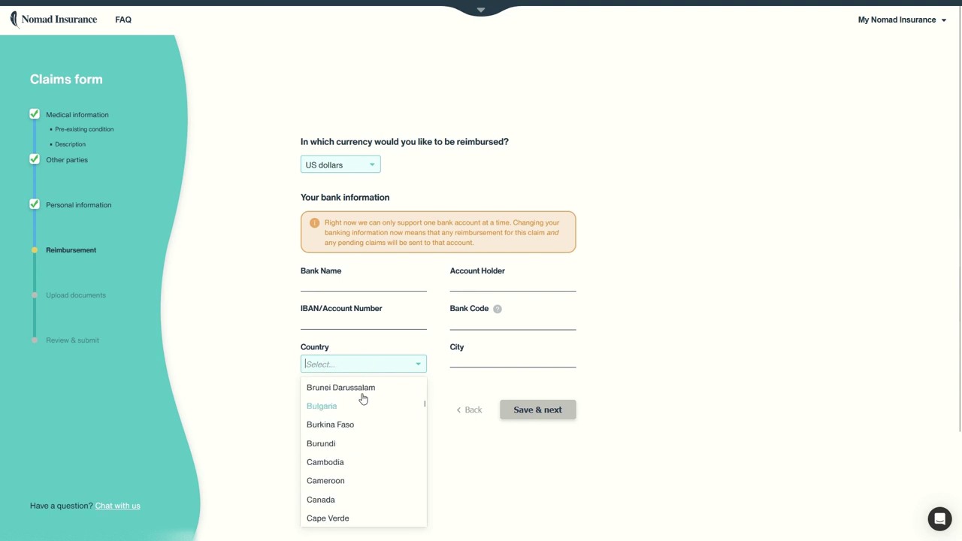
pyautogui.scroll(-20, 363, 399)
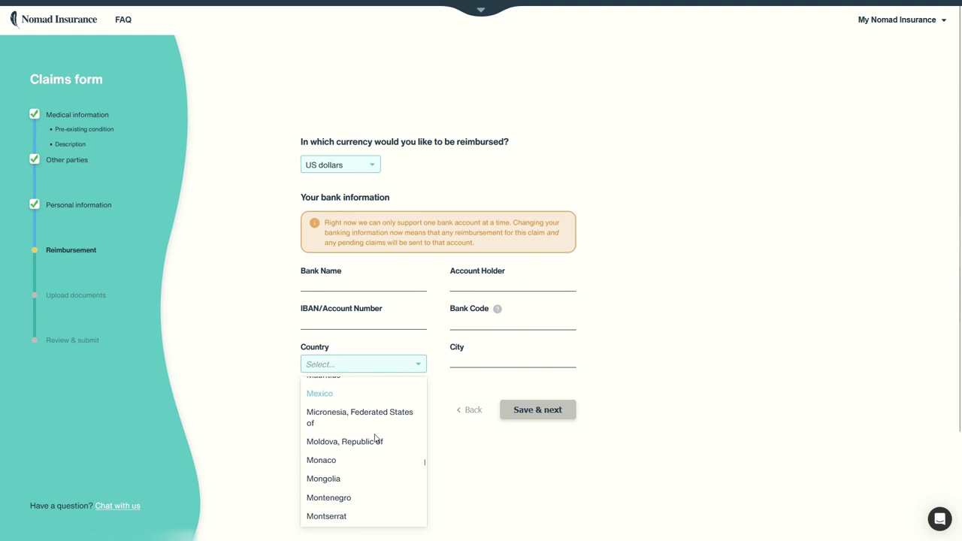
pyautogui.scroll(-3, 372, 455)
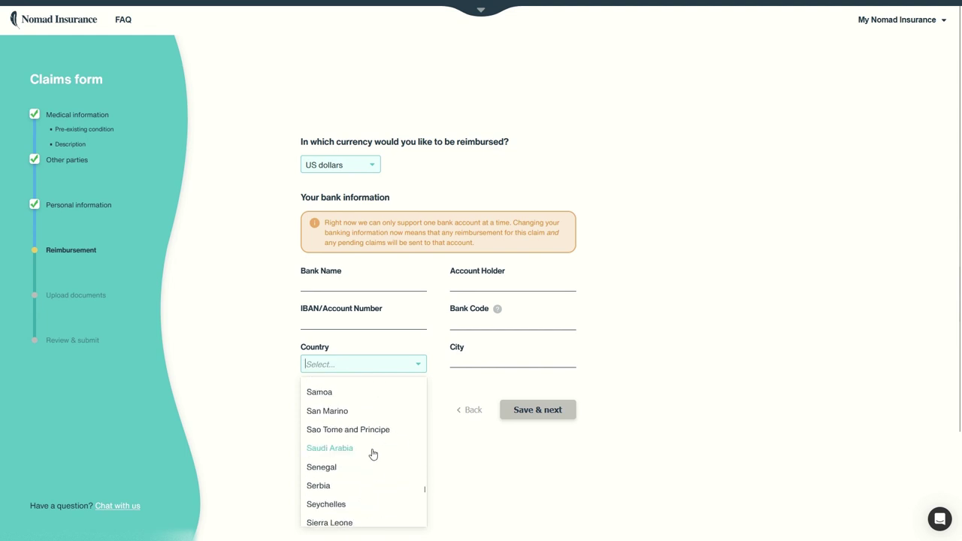
pyautogui.scroll(5, 368, 454)
pyautogui.scroll(2, 342, 455)
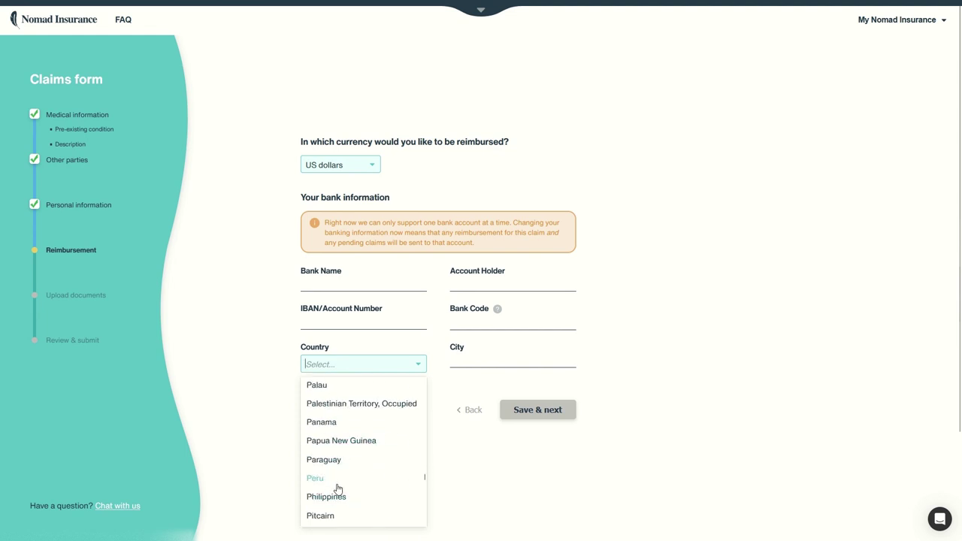
pyautogui.scroll(-2, 338, 484)
pyautogui.click(330, 461)
# Step: Enter BOP as the bank name, the account holder's full name, and BOPXXX as the bank code
pyautogui.click(331, 292)
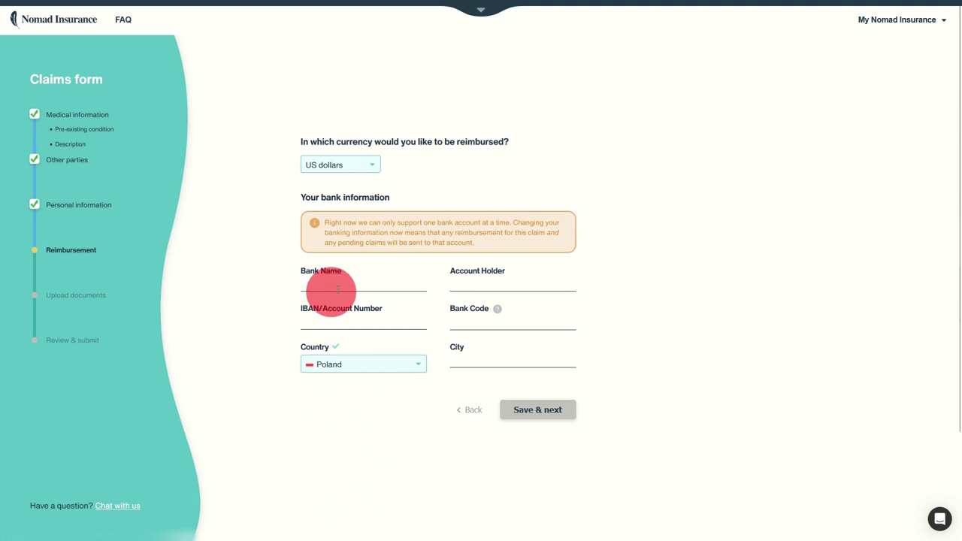
pyautogui.click(341, 287)
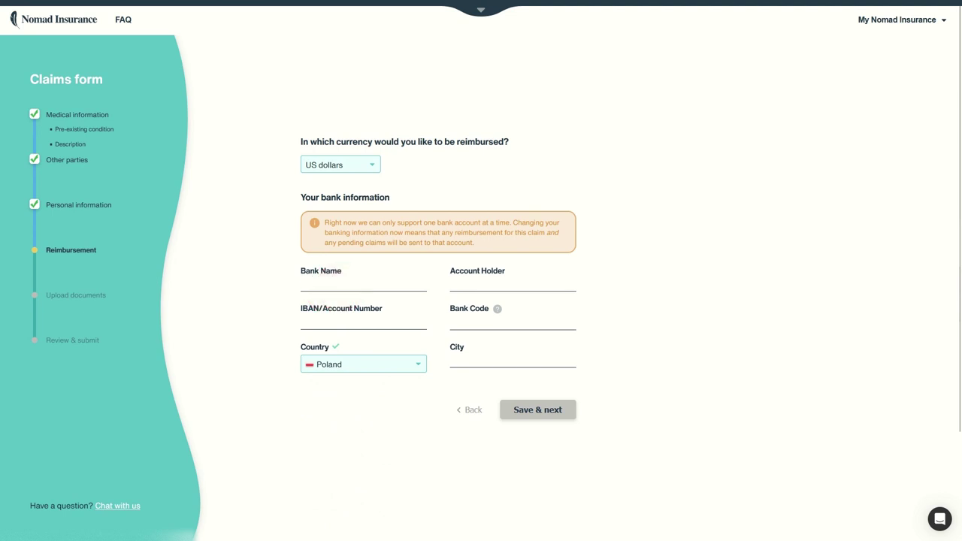
pyautogui.write('BOP')
pyautogui.write('Jean')
pyautogui.write(' Michel')
pyautogui.click(476, 319)
pyautogui.write('BOP')
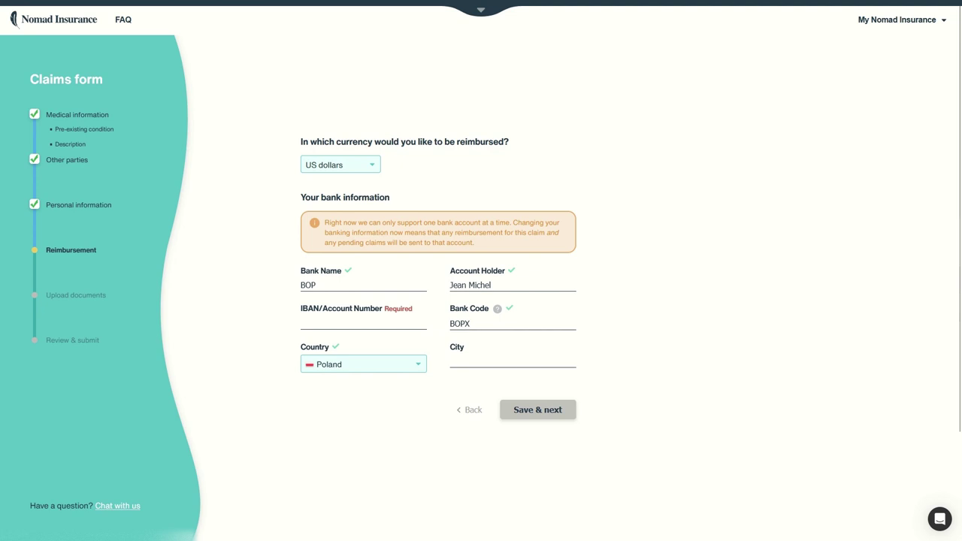
# Step: Enter Warszawa as the bank's city, fill in the IBAN/account number, and save the reimbursement details
pyautogui.write('Wars')
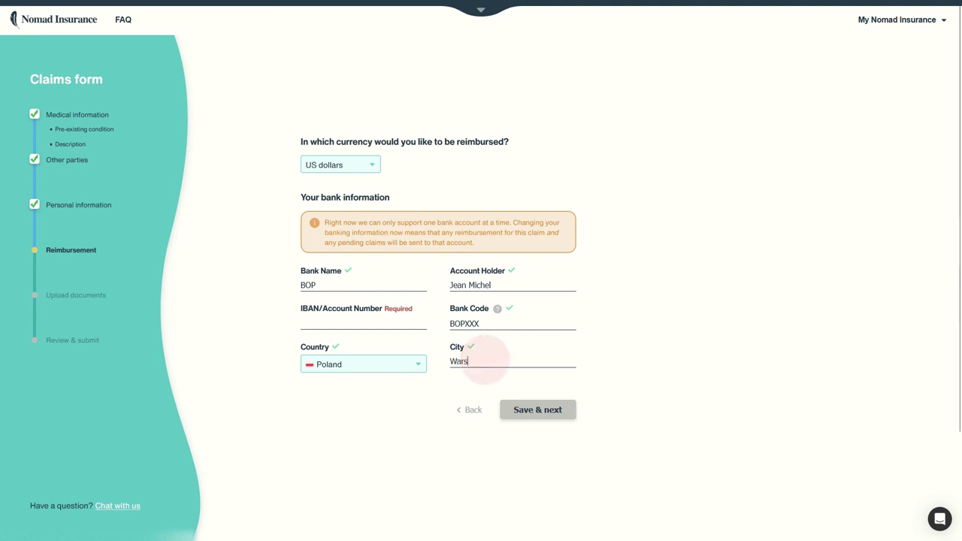
pyautogui.write('zawa')
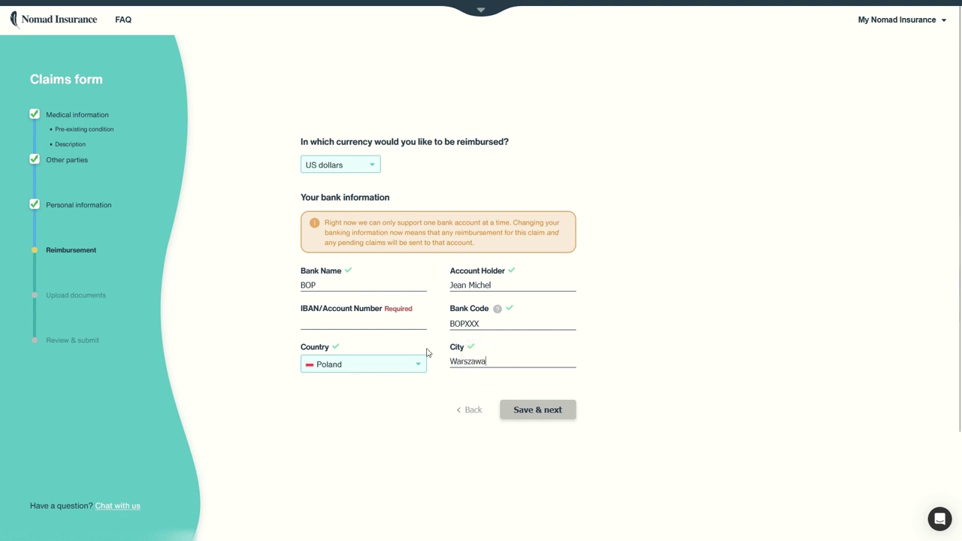
pyautogui.click(366, 324)
pyautogui.write('PL1234')
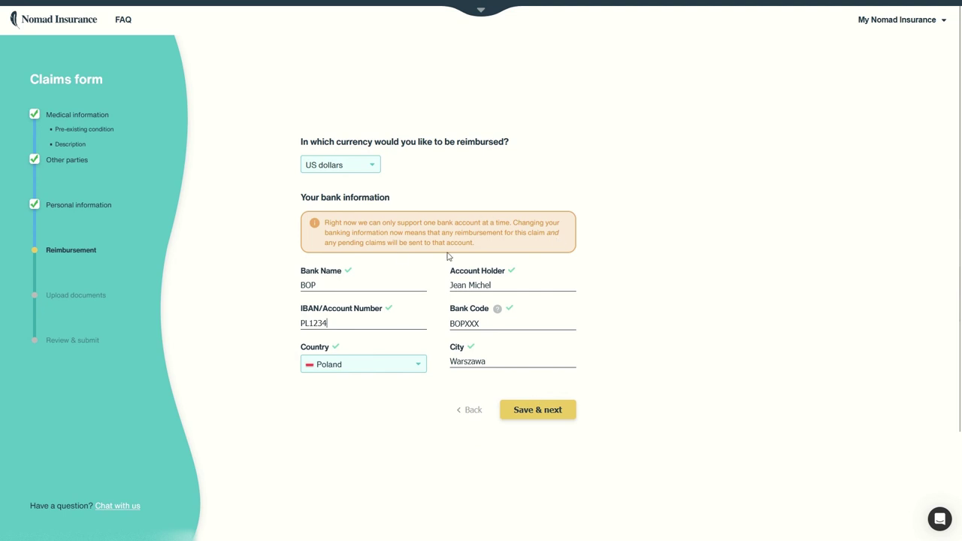
pyautogui.moveTo(348, 233); pyautogui.dragTo(472, 241)
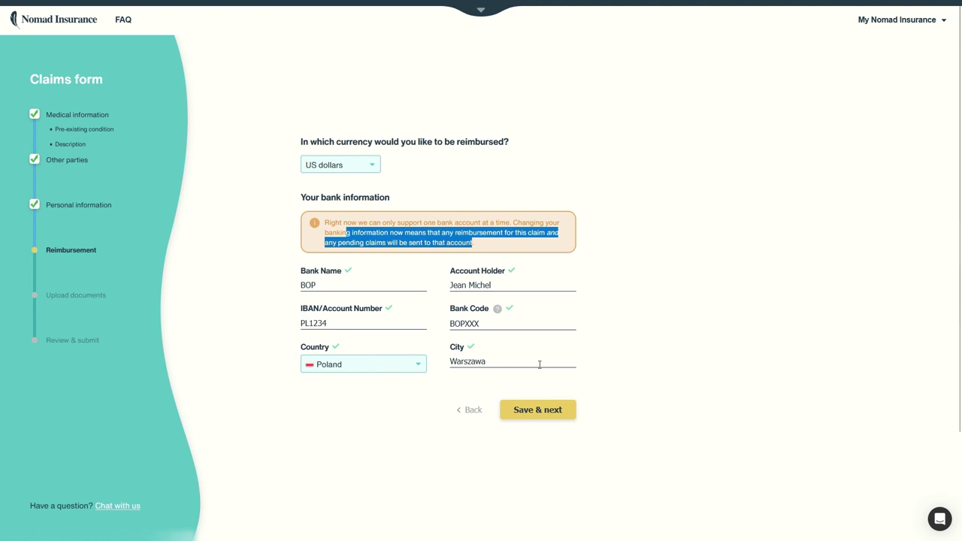
pyautogui.click(526, 408)
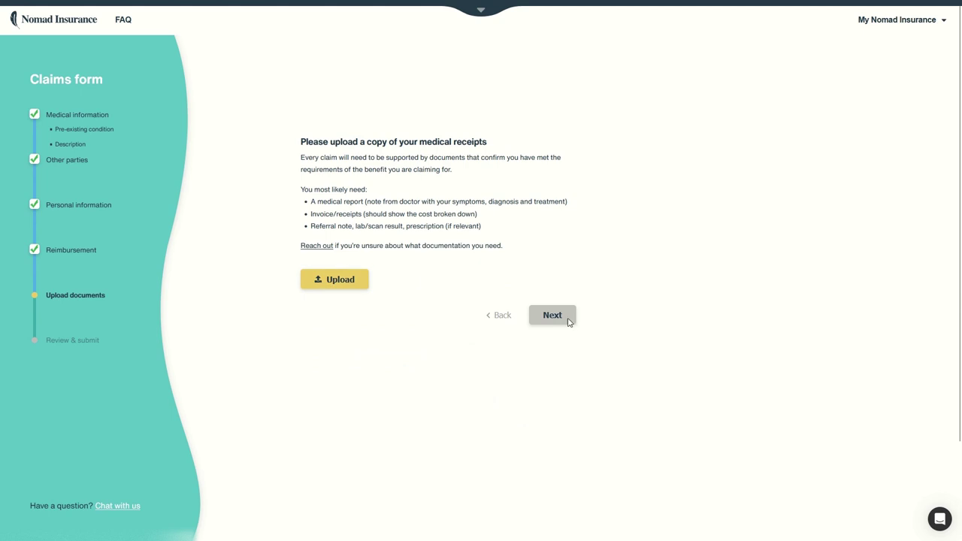
# Step: Upload the FunPartyPop.com – Motion Invest JPG from the Desktop as the medical receipt and continue to the claim review
pyautogui.click(328, 278)
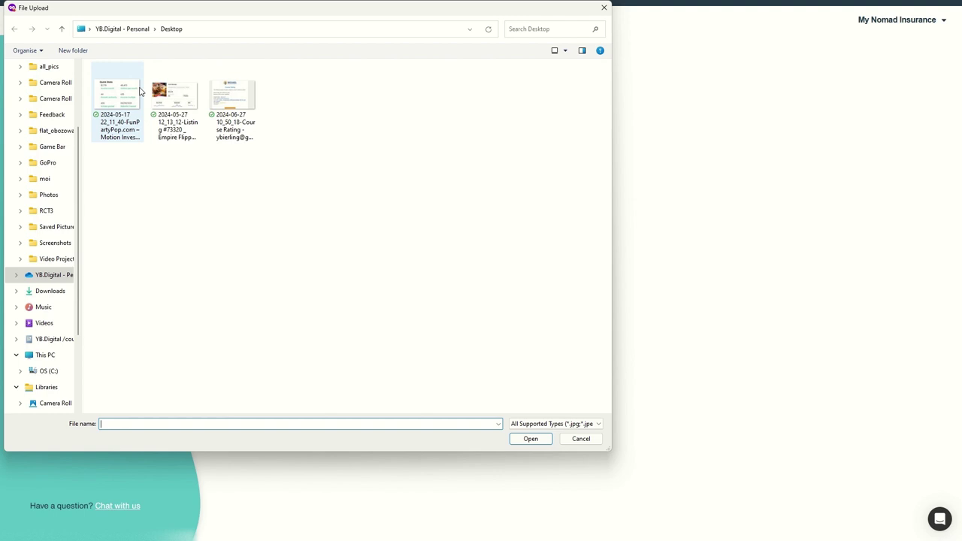
pyautogui.doubleClick(119, 101)
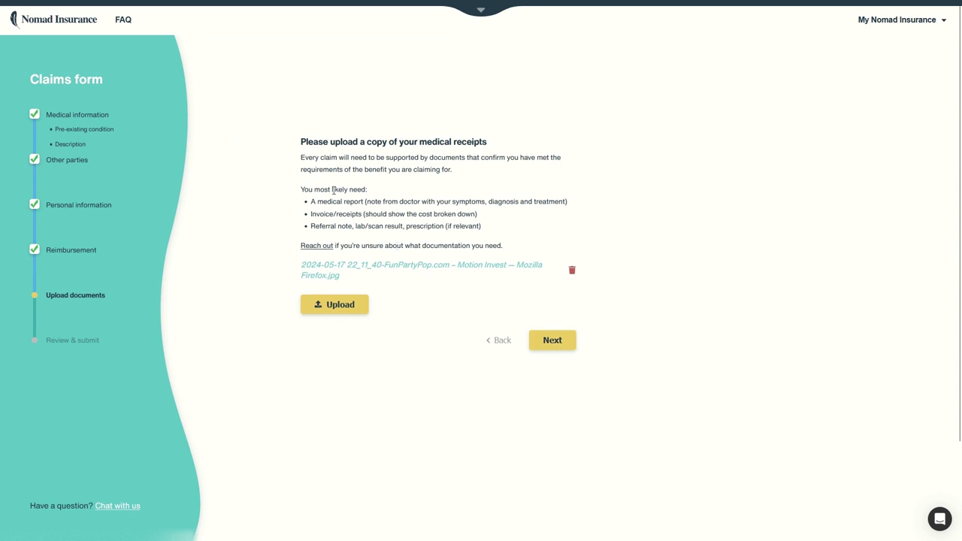
pyautogui.moveTo(318, 202); pyautogui.dragTo(382, 200)
pyautogui.moveTo(314, 215); pyautogui.dragTo(382, 213)
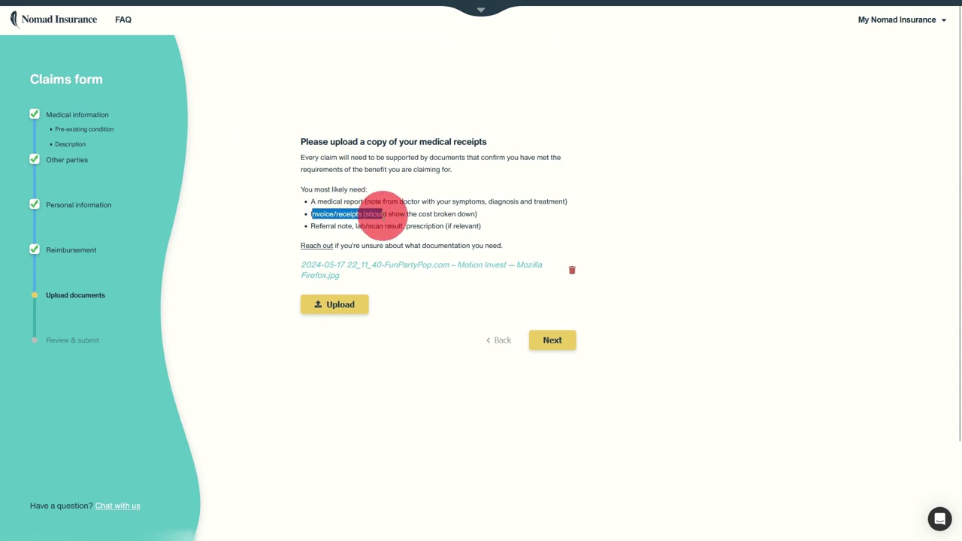
pyautogui.moveTo(314, 226); pyautogui.dragTo(444, 226)
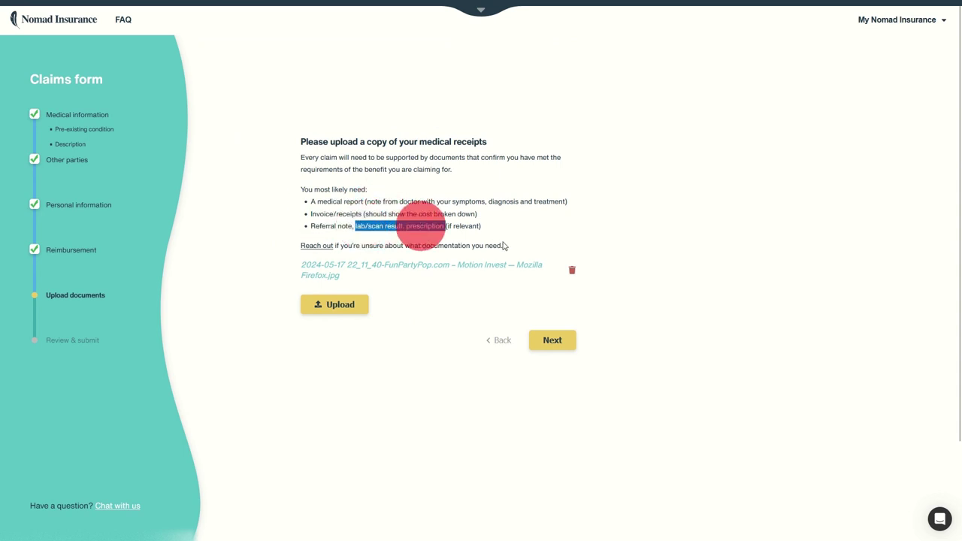
pyautogui.click(552, 340)
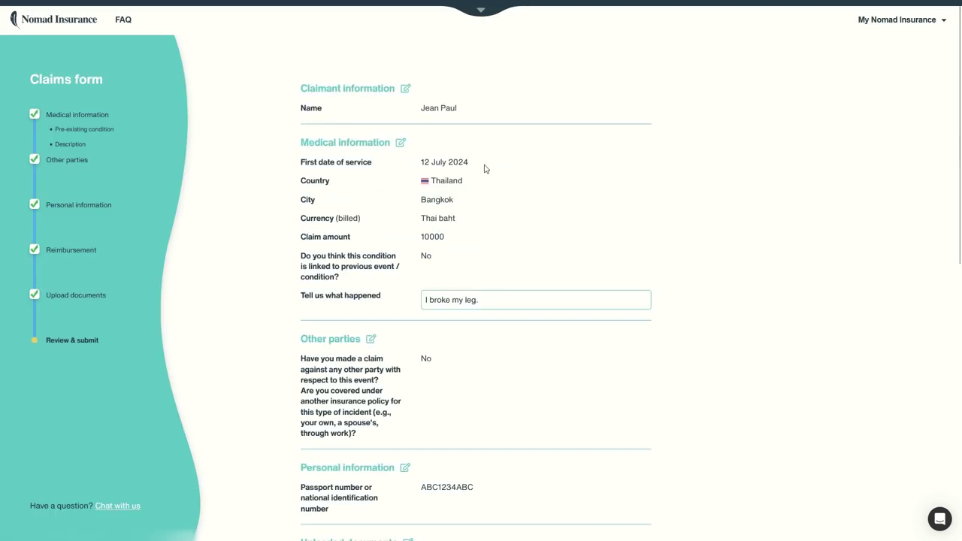
# Step: Accept the truthfulness confirmation and both information-sharing authorizations below the claim summary, then submit the claim
pyautogui.scroll(-3, 354, 120)
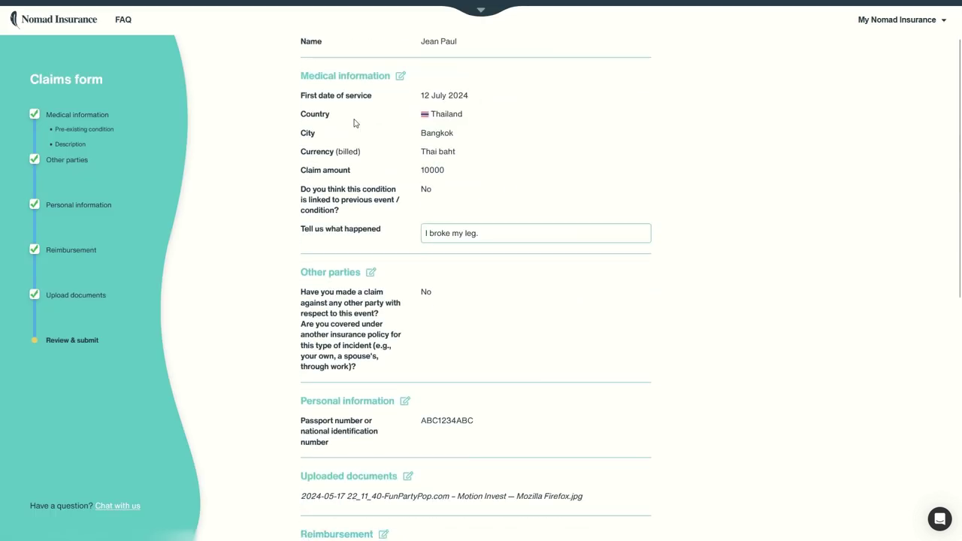
pyautogui.scroll(-4, 361, 155)
pyautogui.scroll(2, 375, 266)
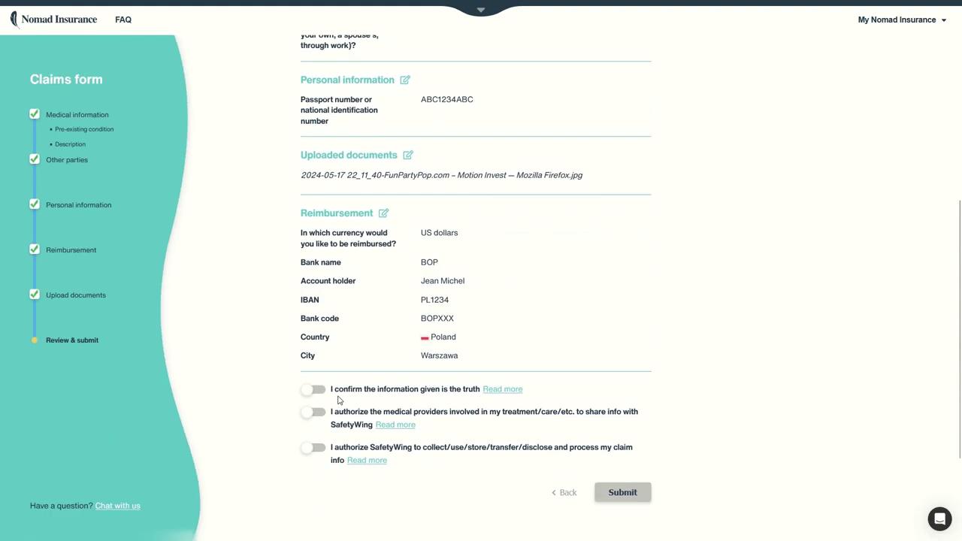
pyautogui.click(316, 390)
pyautogui.click(316, 412)
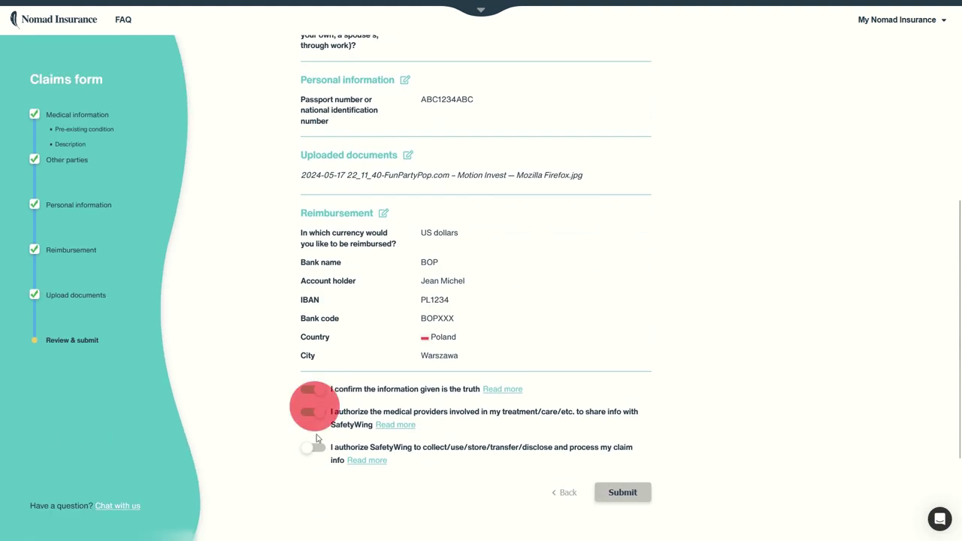
pyautogui.click(314, 448)
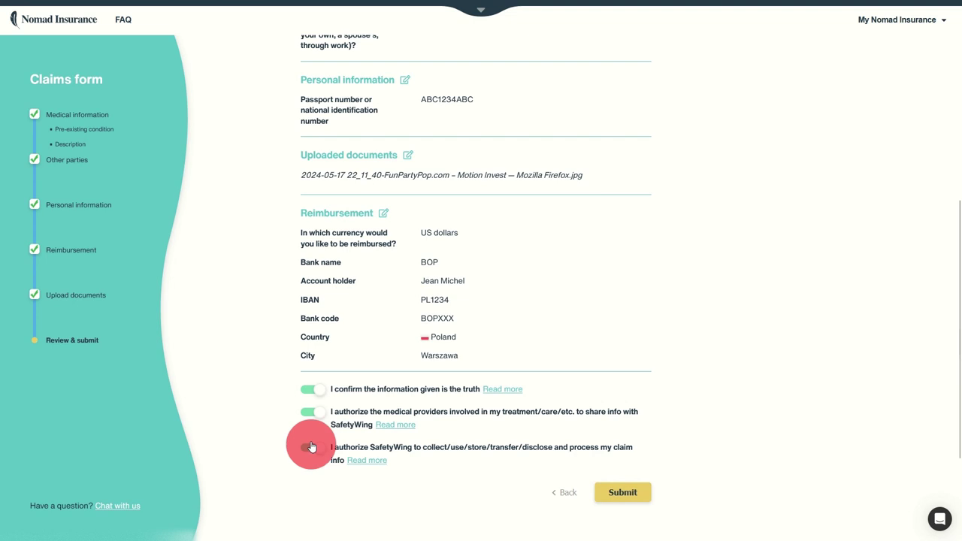
pyautogui.click(624, 493)
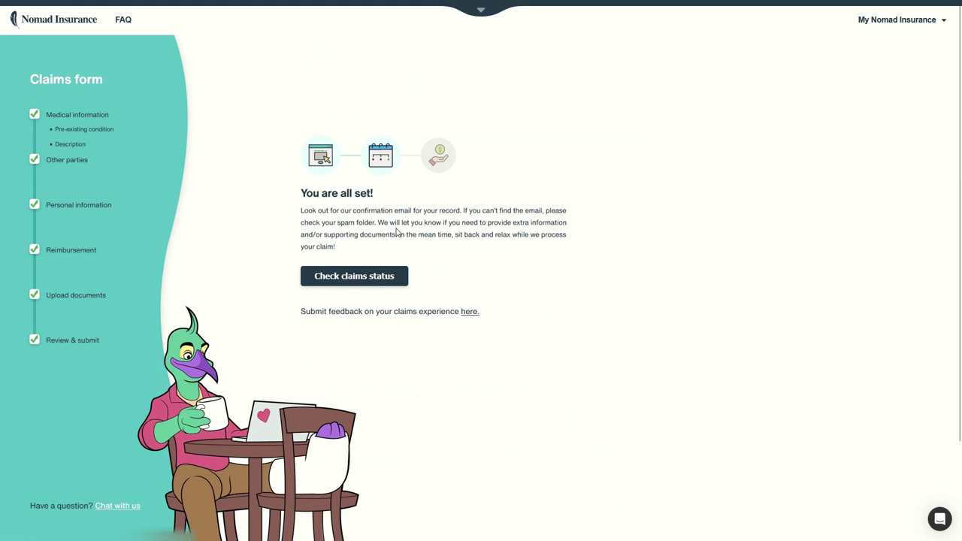
# Step: Open the claims status page and examine the submitted claim's progress stages, amount and current status
pyautogui.click(391, 276)
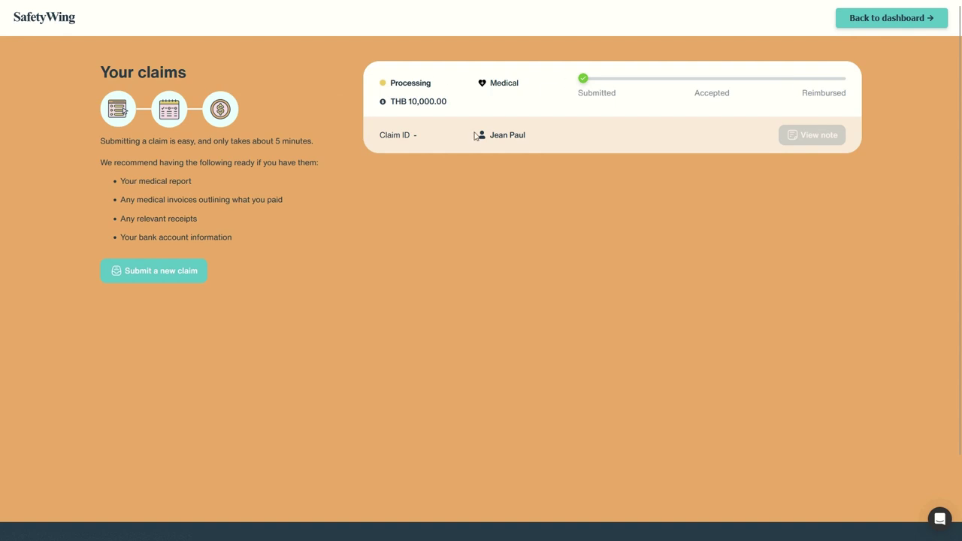
pyautogui.moveTo(597, 91); pyautogui.dragTo(876, 99)
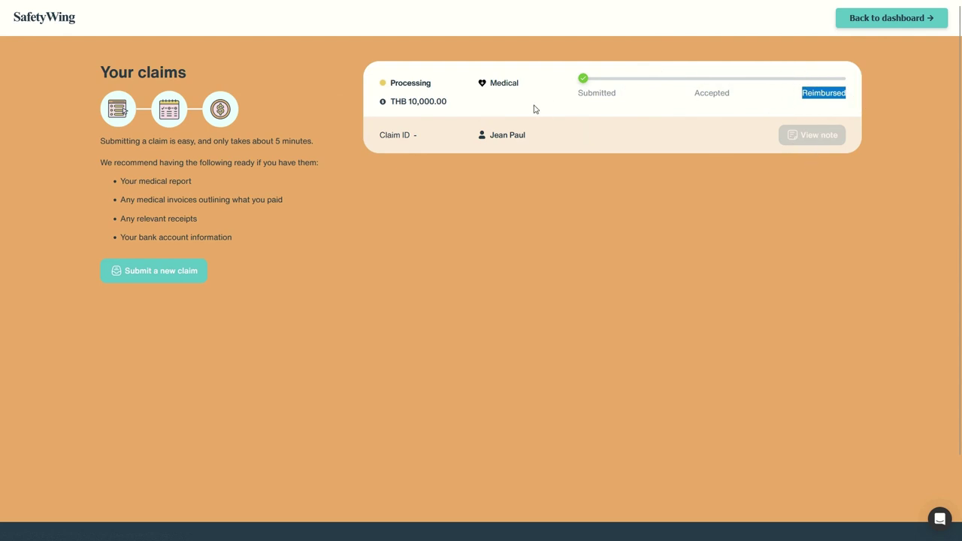
pyautogui.keyDown('shift'); pyautogui.click(546, 83); pyautogui.keyUp('shift')
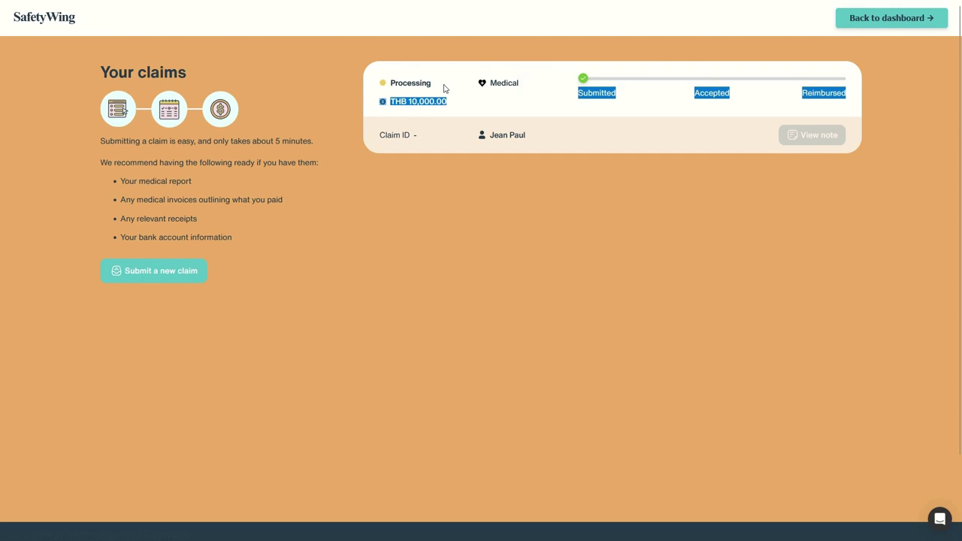
pyautogui.moveTo(432, 82); pyautogui.dragTo(391, 81)
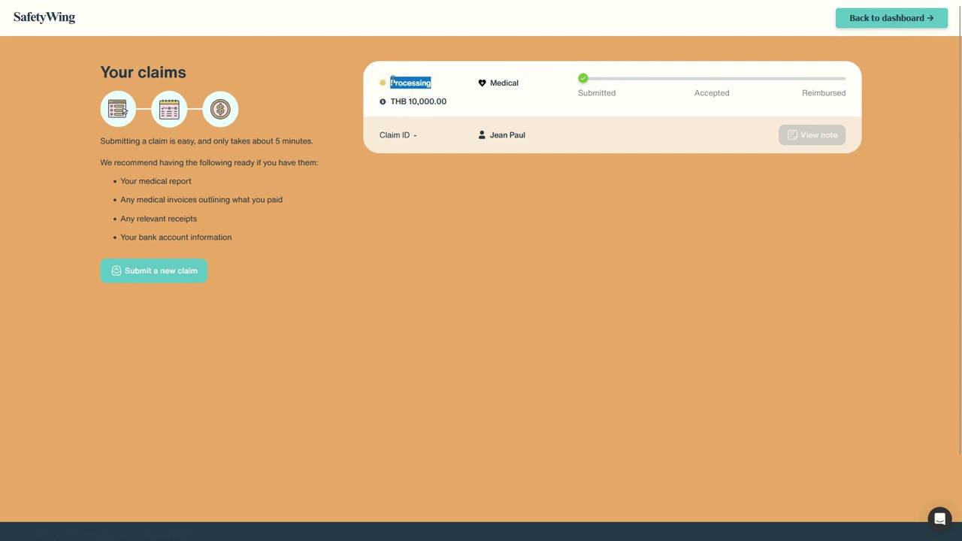